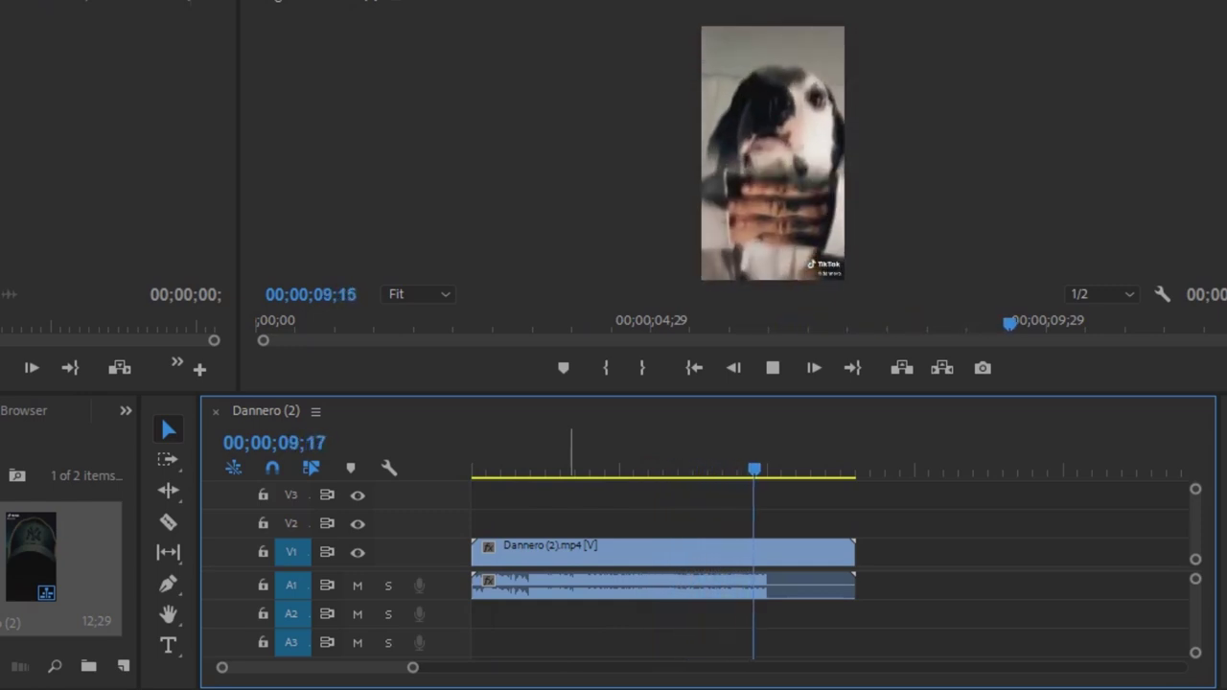
# Trim the black tail off the end of the Dannero (2).mp4 clip so it ends at 00;00;10;11
pyautogui.press('space')
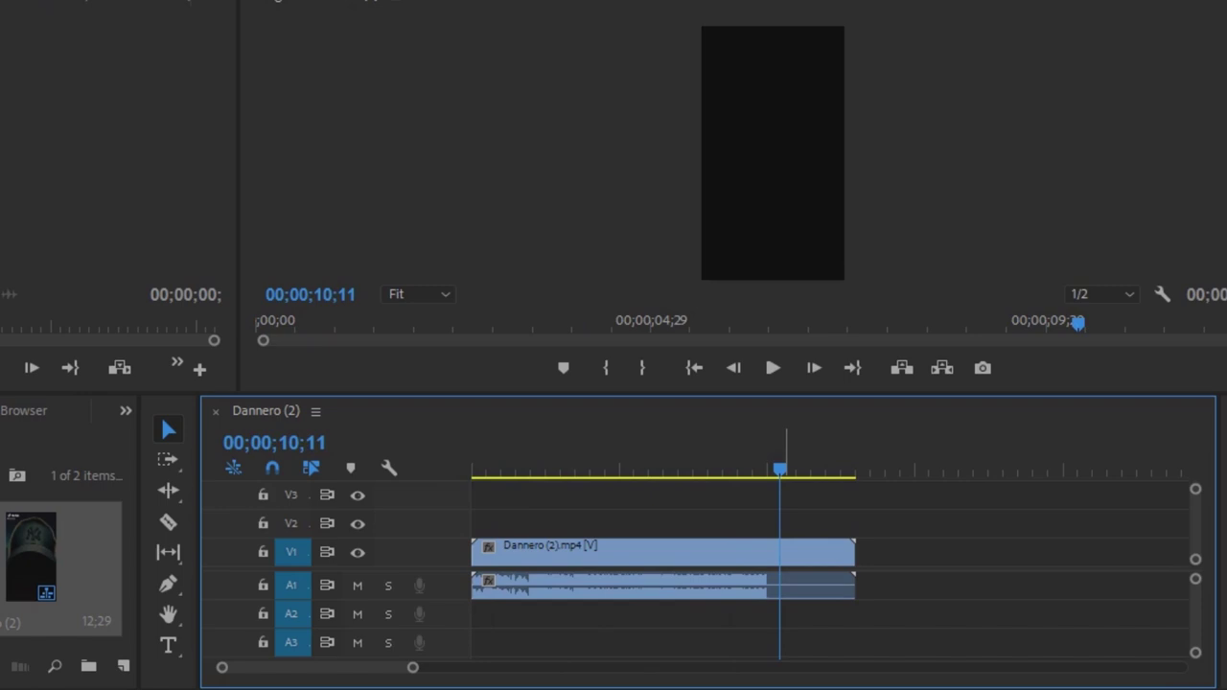
pyautogui.moveTo(852, 585); pyautogui.dragTo(779, 585)
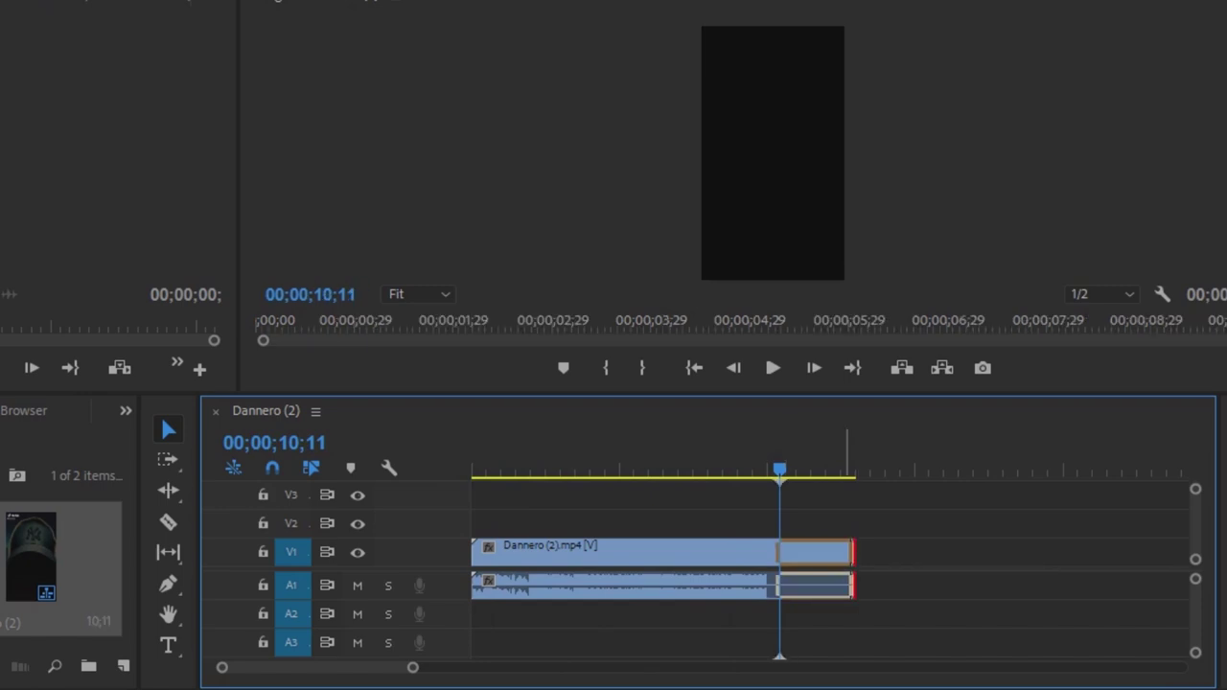
pyautogui.press('space')
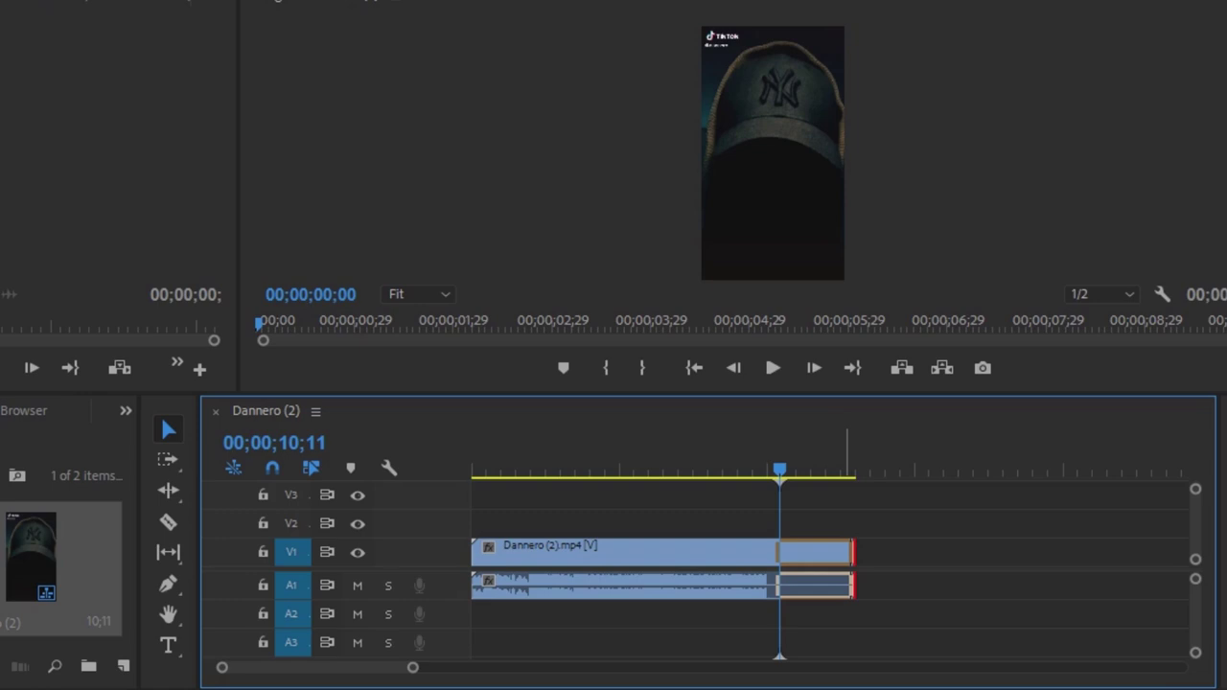
# Find the first scene change in the Dannero (2).mp4 clip and split its video and audio at 00;00;00;14
pyautogui.hotkey('shift', '2')
pyautogui.hotkey('shift', '4')
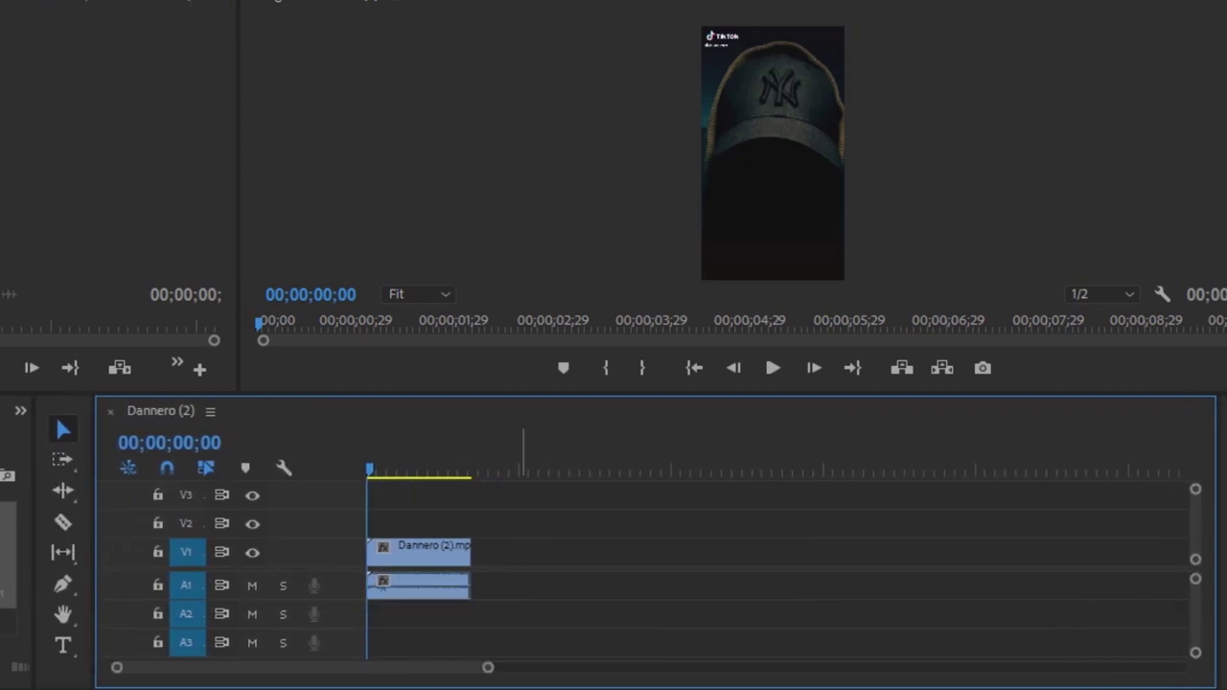
pyautogui.moveTo(487, 666); pyautogui.dragTo(236, 666)
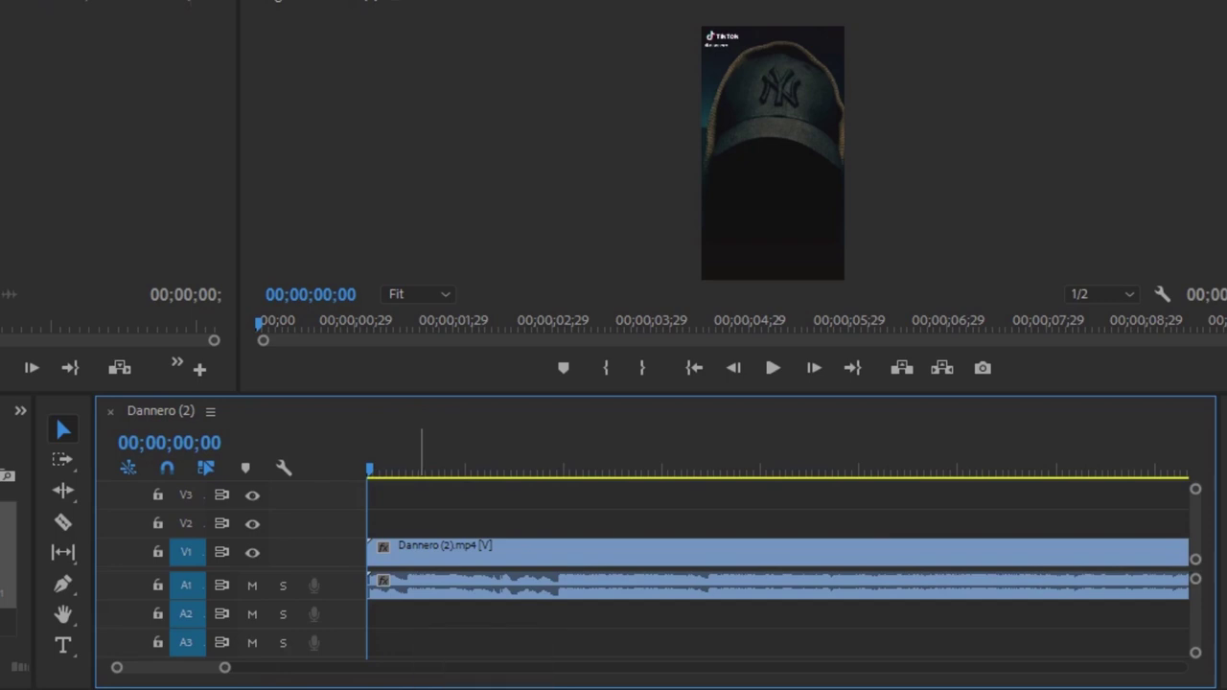
pyautogui.press('space')
pyautogui.press('space')
pyautogui.press('Home')
pyautogui.press('Right')
pyautogui.press('Right')
pyautogui.press('Right')
pyautogui.press('Right')
pyautogui.press('Right')
pyautogui.press('Right')
pyautogui.press('Right')
pyautogui.press('Right')
pyautogui.press('Right')
pyautogui.press('Right')
pyautogui.press('Right')
pyautogui.press('Right')
pyautogui.press('Right')
pyautogui.press('Right')
pyautogui.press('Right')
pyautogui.press('Right')
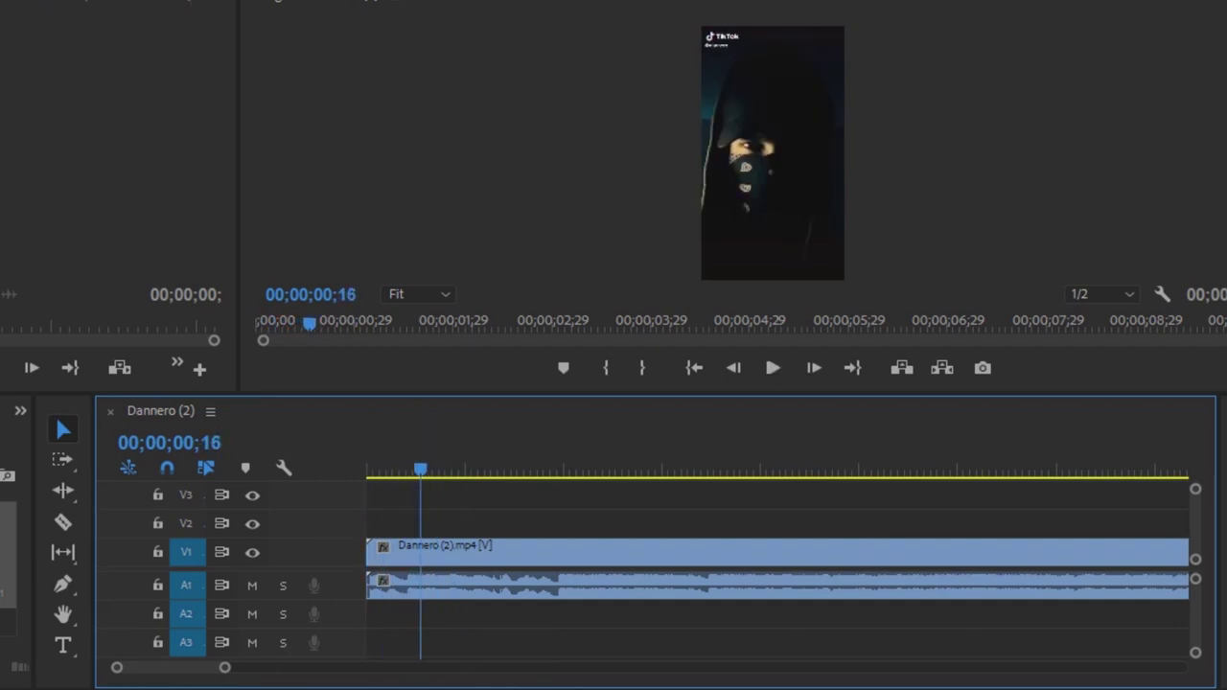
pyautogui.press('Left')
pyautogui.press('Left')
pyautogui.press('Left')
pyautogui.press('Left')
pyautogui.press('Left')
pyautogui.press('Right')
pyautogui.press('Right')
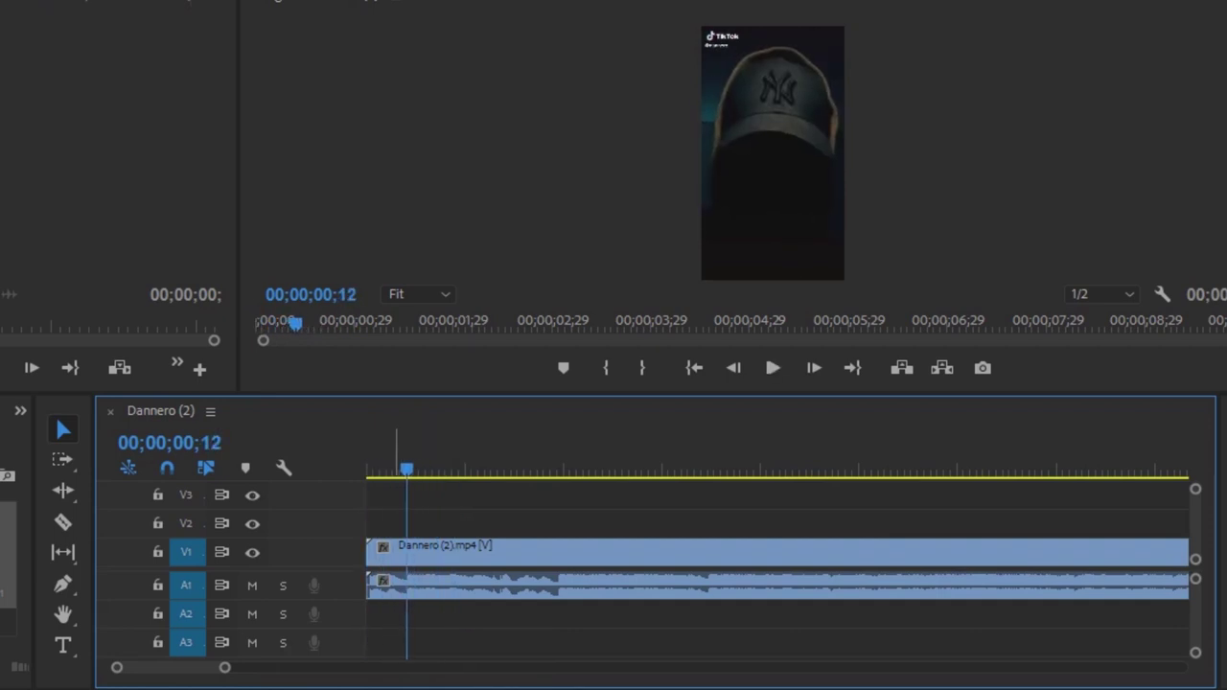
pyautogui.click(62, 521)
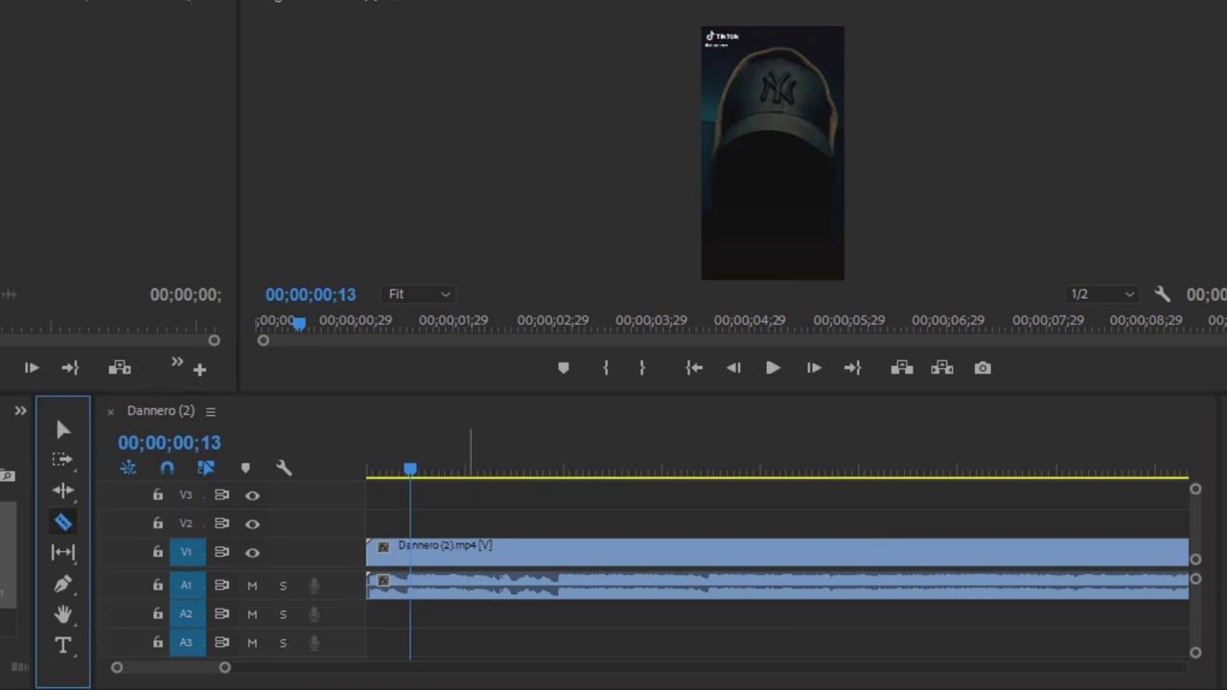
pyautogui.moveTo(225, 667); pyautogui.dragTo(142, 667)
pyautogui.press('Right')
pyautogui.press('Right')
pyautogui.press('Right')
pyautogui.press('Left')
pyautogui.press('Left')
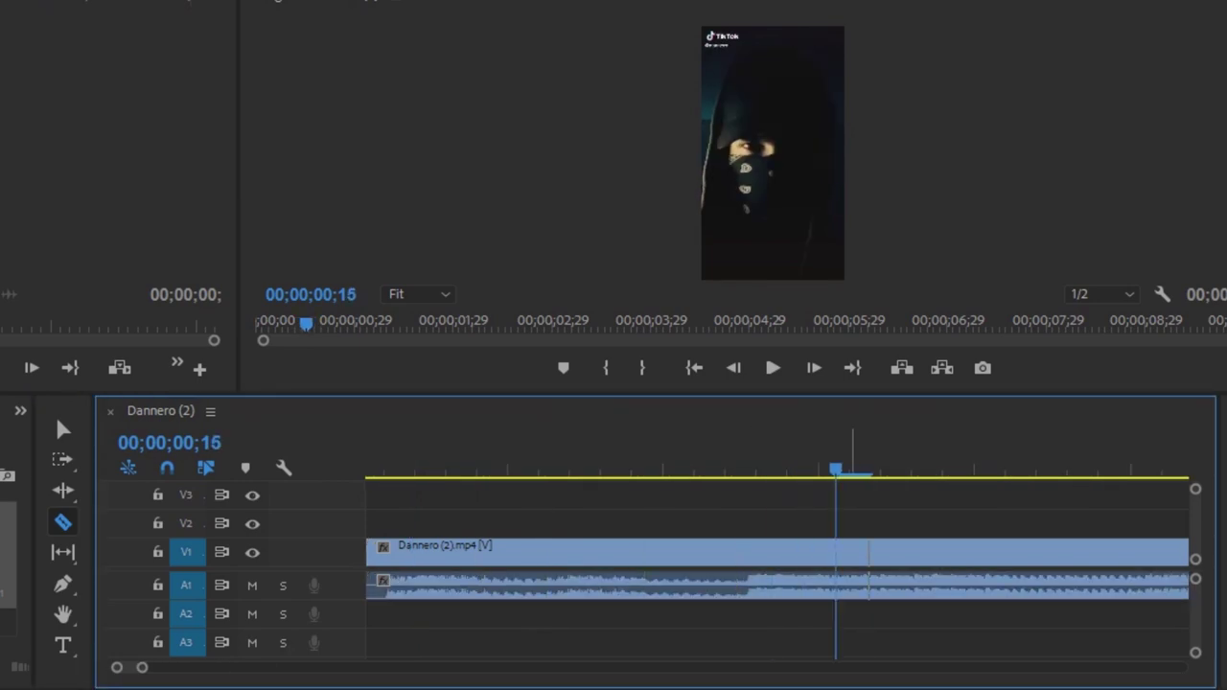
pyautogui.hotkey('ctrl', 'k')
pyautogui.press('Right')
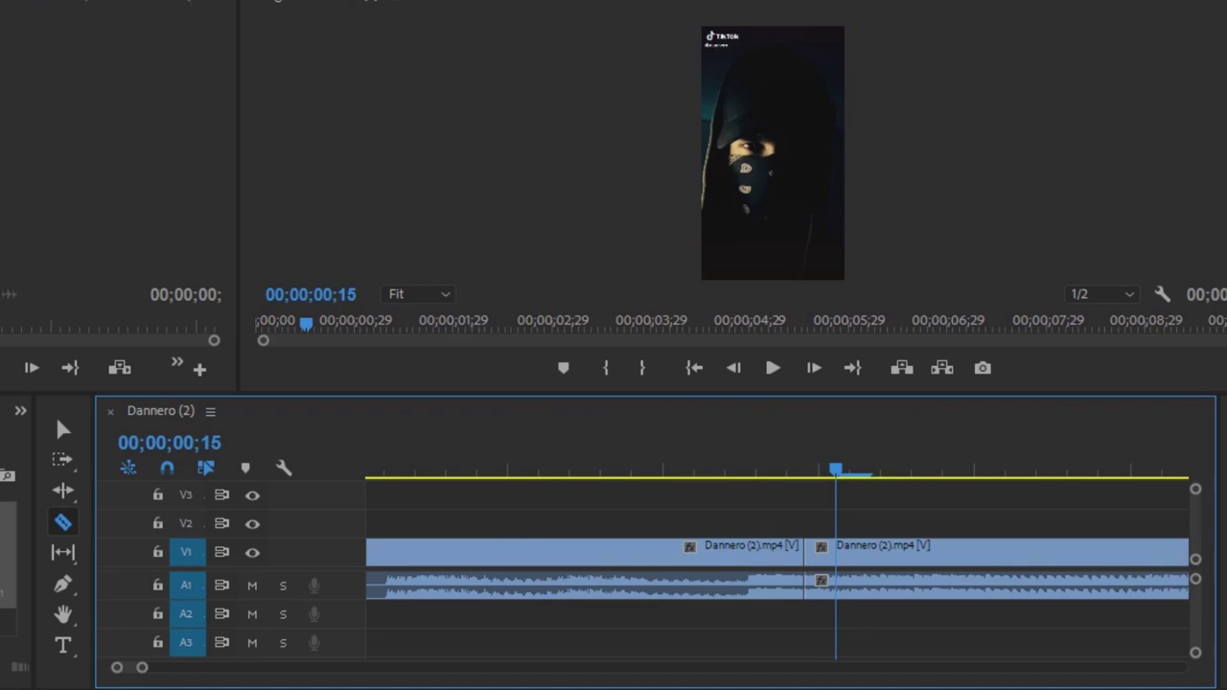
# Find the second scene change and split the clip at 00;00;01;09
pyautogui.press('-')
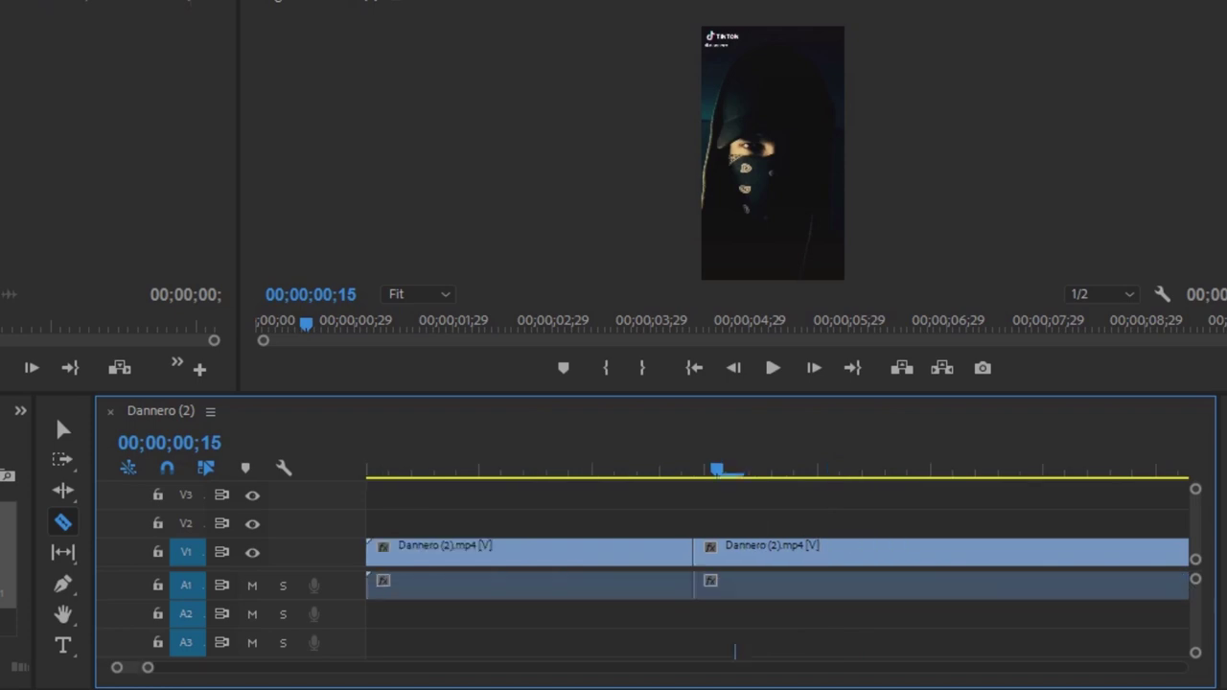
pyautogui.press('-')
pyautogui.press('space')
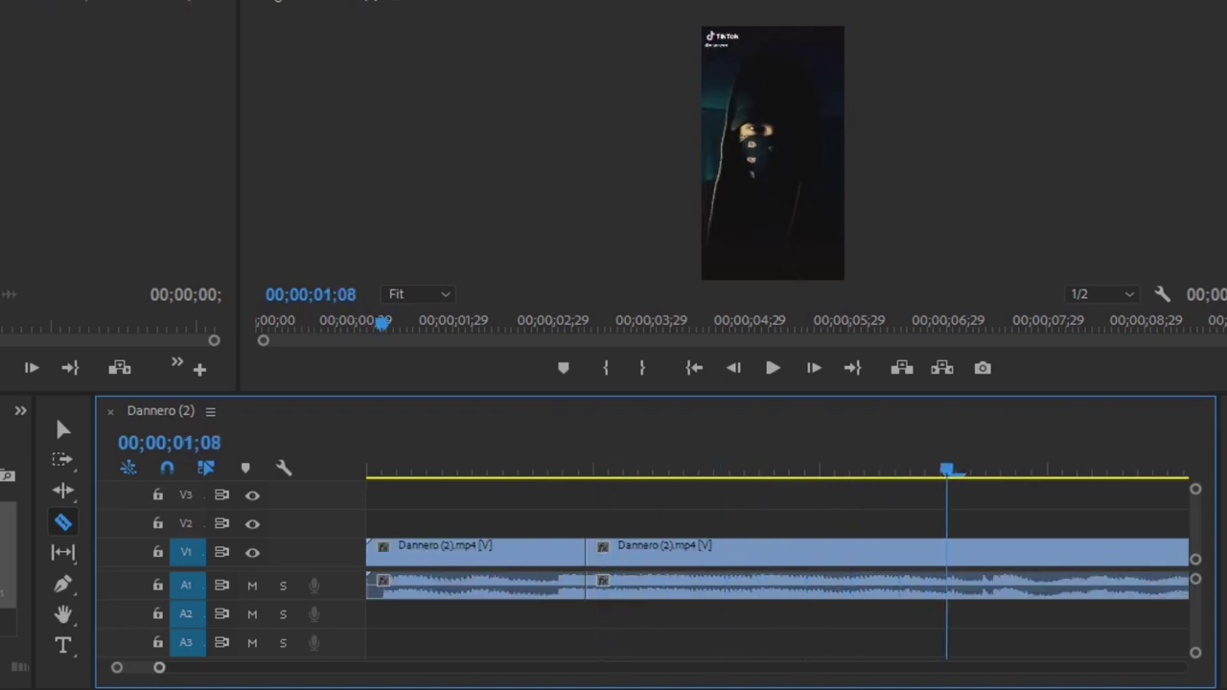
pyautogui.press('space')
pyautogui.press('space')
pyautogui.press('Left')
pyautogui.press('Left')
pyautogui.press('Left')
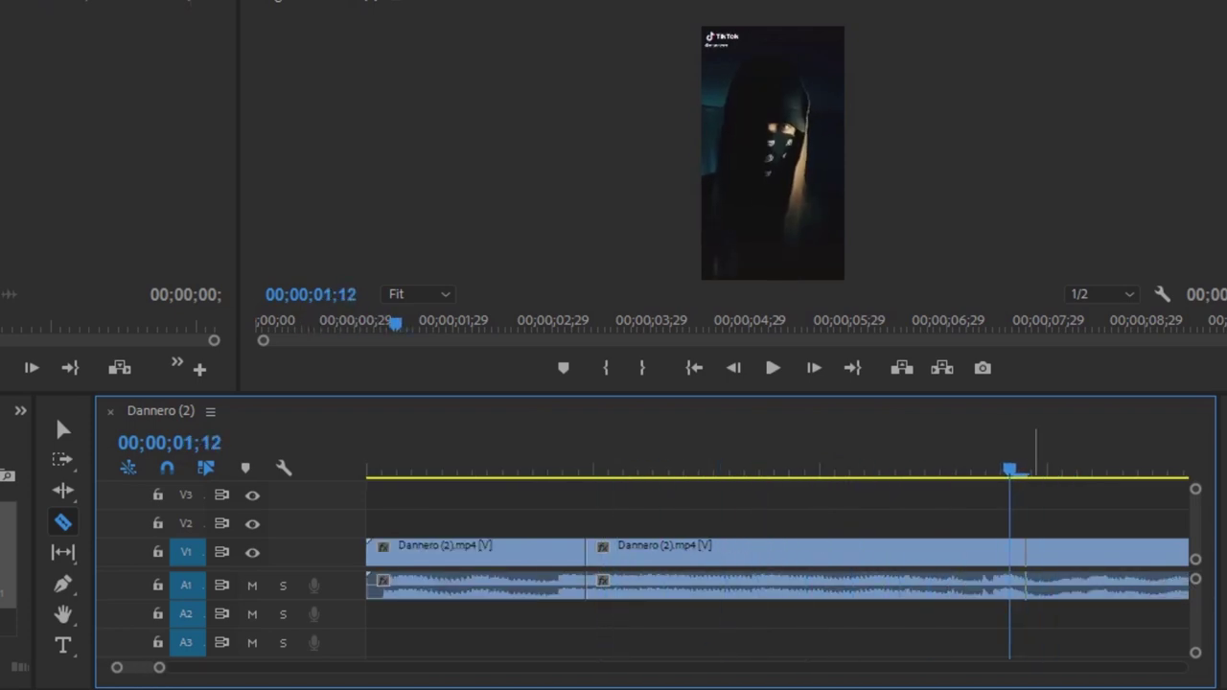
pyautogui.press('Left')
pyautogui.press('Left')
pyautogui.press('Left')
pyautogui.press('Left')
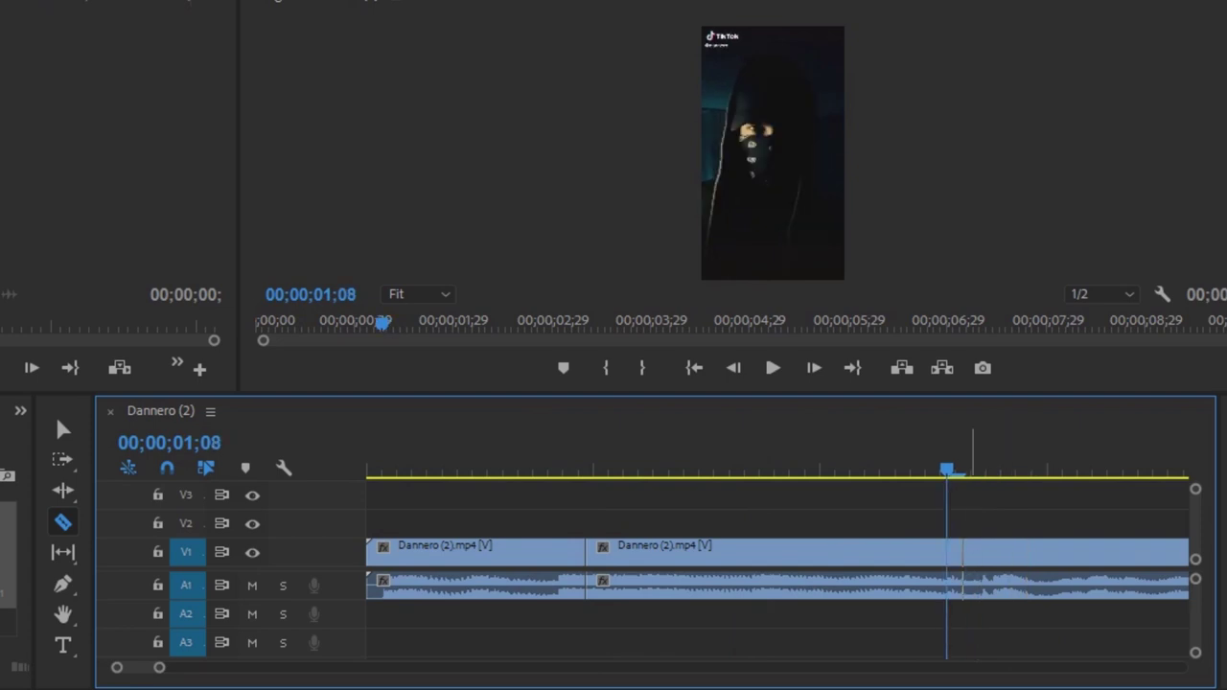
pyautogui.press('Right')
pyautogui.hotkey('ctrl', 'k')
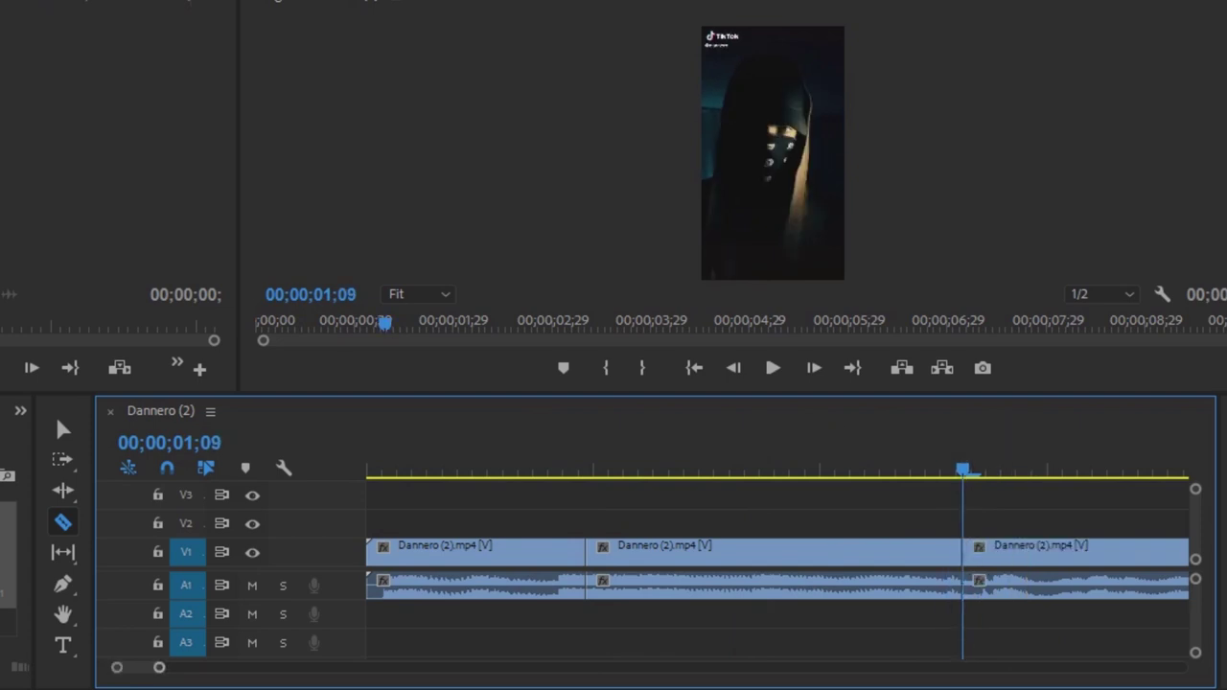
# Split the remaining clip at 00;00;01;24, just before the transition to the hand-frame shot
pyautogui.press('-')
pyautogui.press('-')
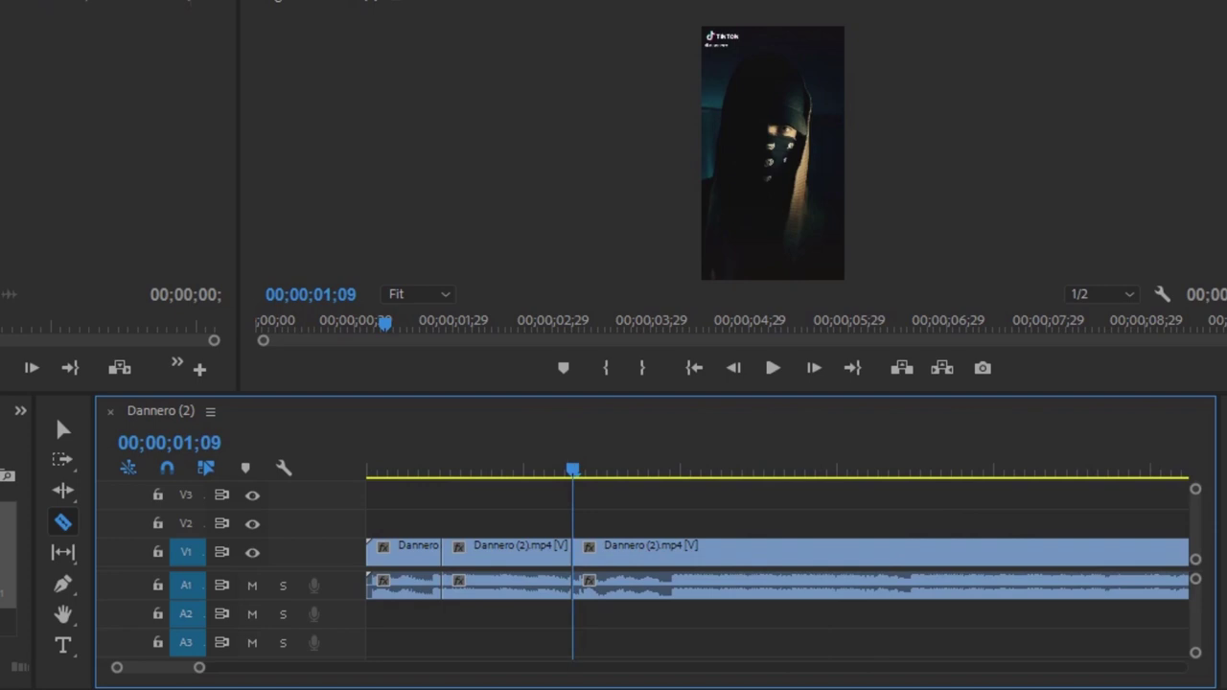
pyautogui.press('space')
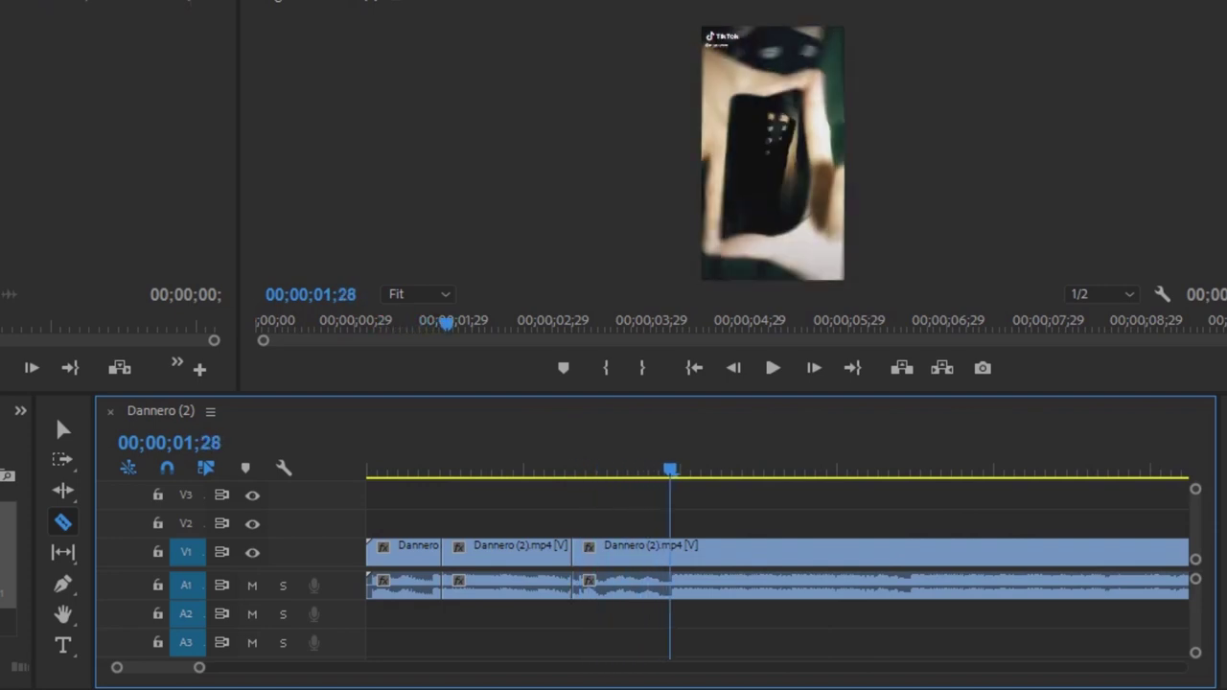
pyautogui.press('Left')
pyautogui.press('Left')
pyautogui.press('Left')
pyautogui.press('Left')
pyautogui.press('Left')
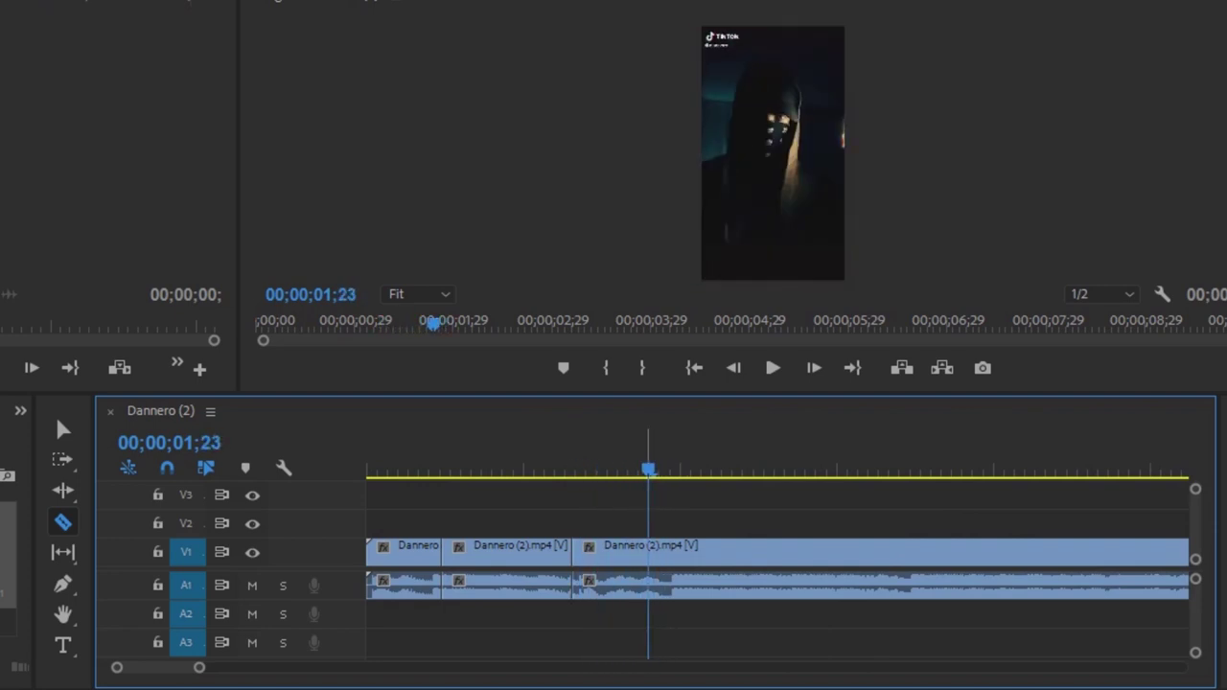
pyautogui.press('Right')
pyautogui.press('Right')
pyautogui.press('Left')
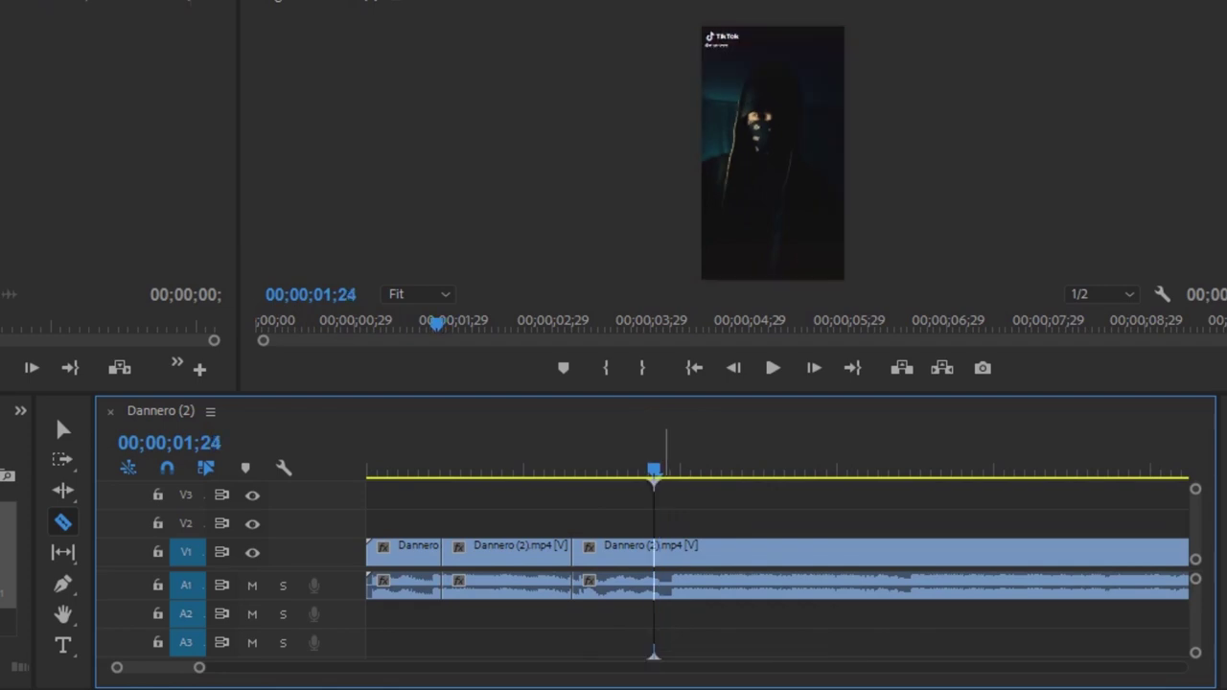
pyautogui.hotkey('ctrl', 'k')
pyautogui.press('Right')
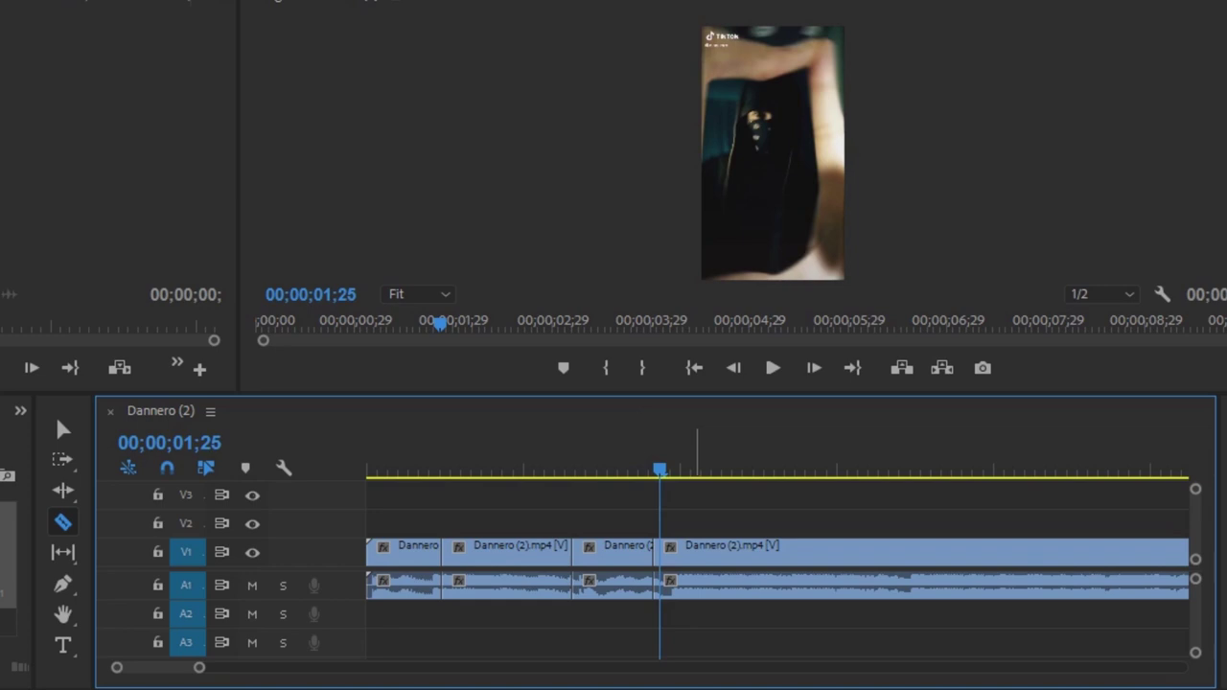
# Step through the hand-frame shot frame by frame and split the clip at its end, 00;00;02;08
pyautogui.press('Left')
pyautogui.press('Left')
pyautogui.press('Right')
pyautogui.press('Right')
pyautogui.press('Right')
pyautogui.press('Right')
pyautogui.press('Right')
pyautogui.press('Right')
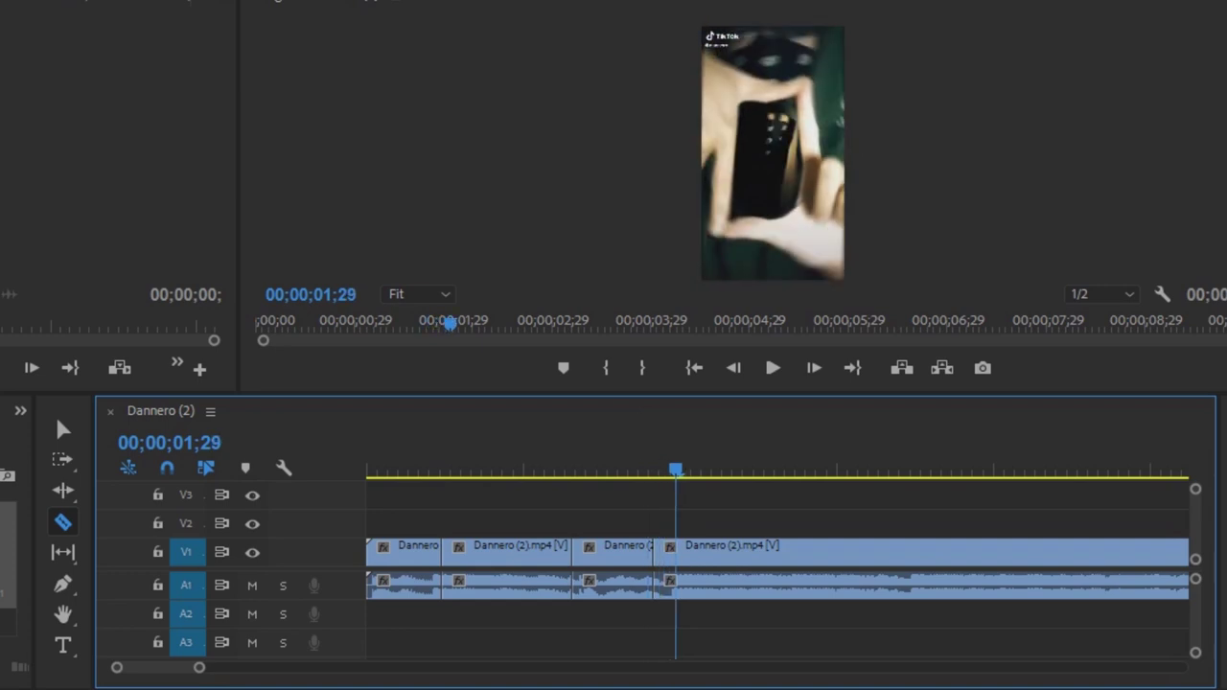
pyautogui.press('Left')
pyautogui.press('Left')
pyautogui.press('Left')
pyautogui.press('Left')
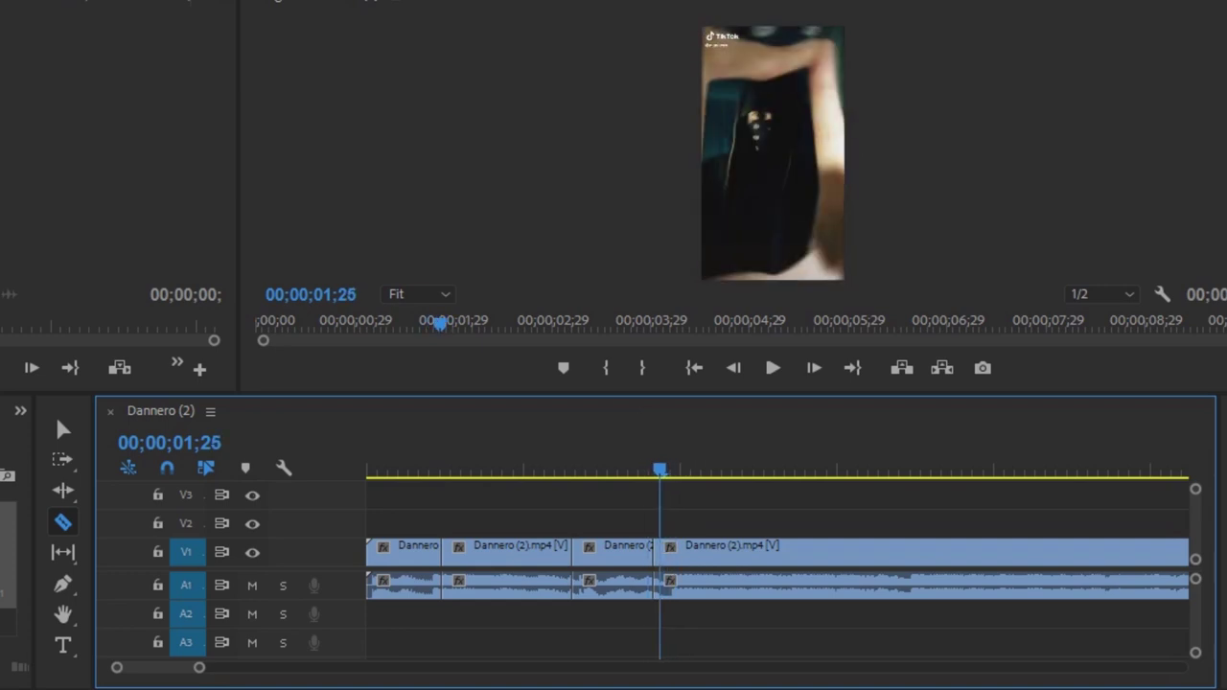
pyautogui.press('Left')
pyautogui.press('Right')
pyautogui.press('Right')
pyautogui.press('Right')
pyautogui.press('Right')
pyautogui.press('Right')
pyautogui.press('Right')
pyautogui.press('Right')
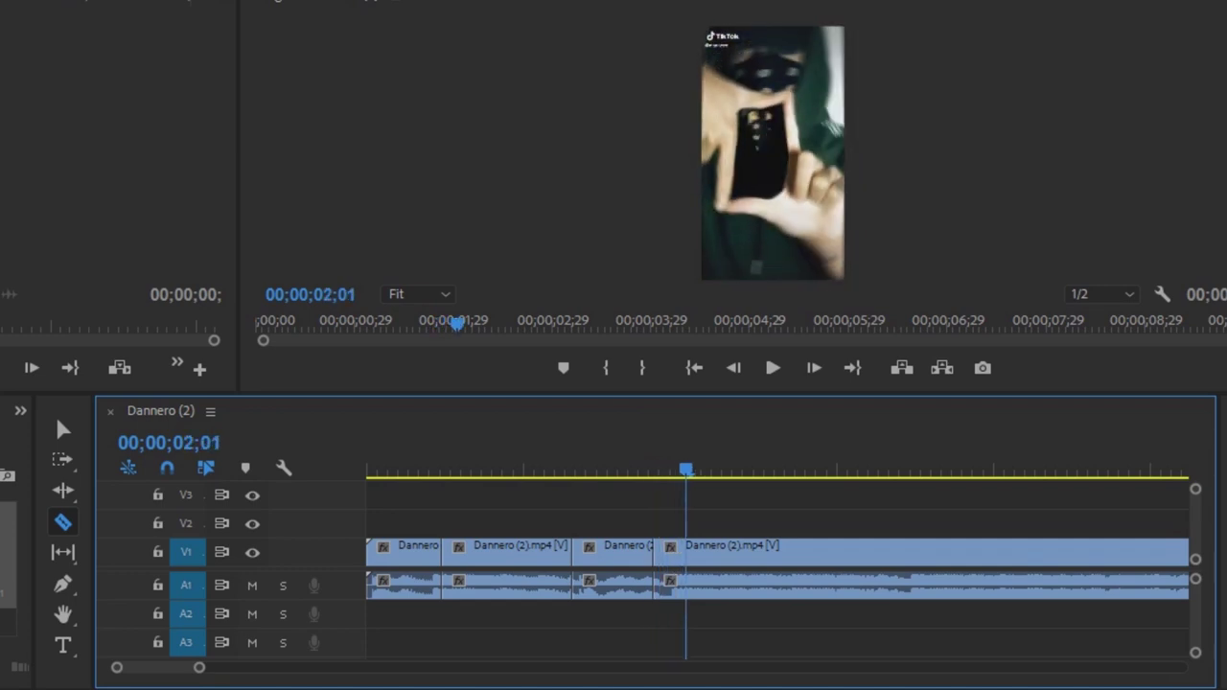
pyautogui.press('Right')
pyautogui.press('Right')
pyautogui.press('Right')
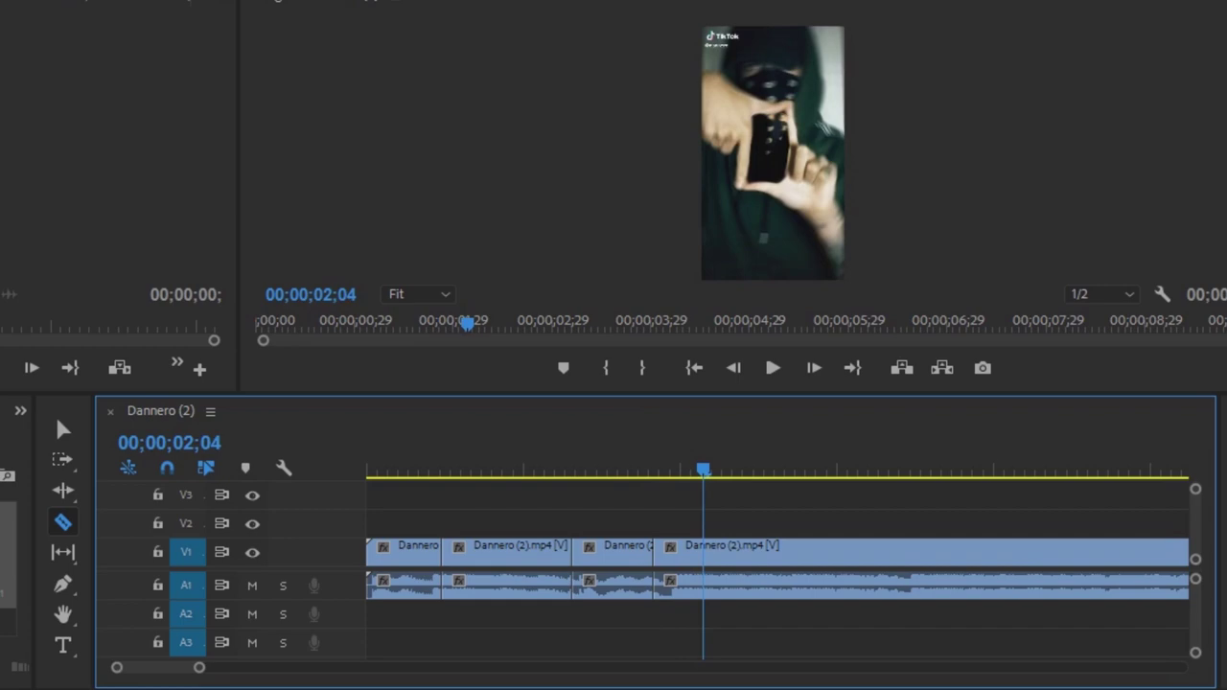
pyautogui.press('Right')
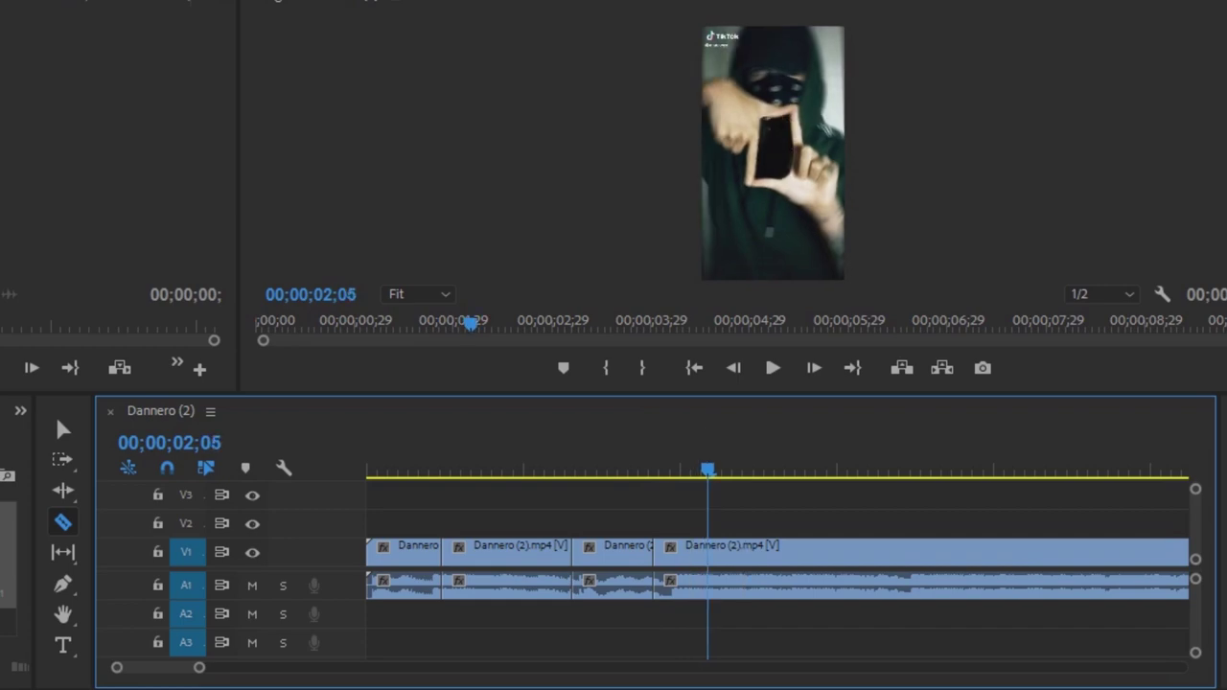
pyautogui.press('Right')
pyautogui.press('Right')
pyautogui.press('Right')
pyautogui.press('Right')
pyautogui.press('Right')
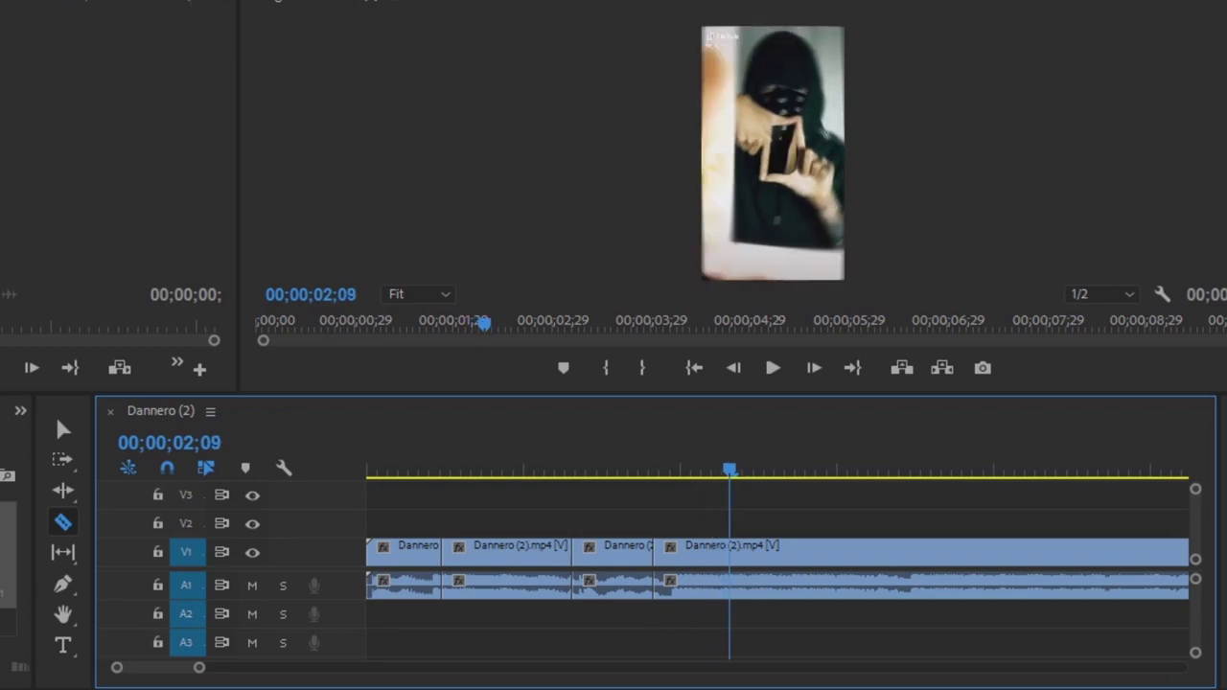
pyautogui.press('Right')
pyautogui.press('Left')
pyautogui.press('Left')
pyautogui.press('Left')
pyautogui.hotkey('ctrl', 'k')
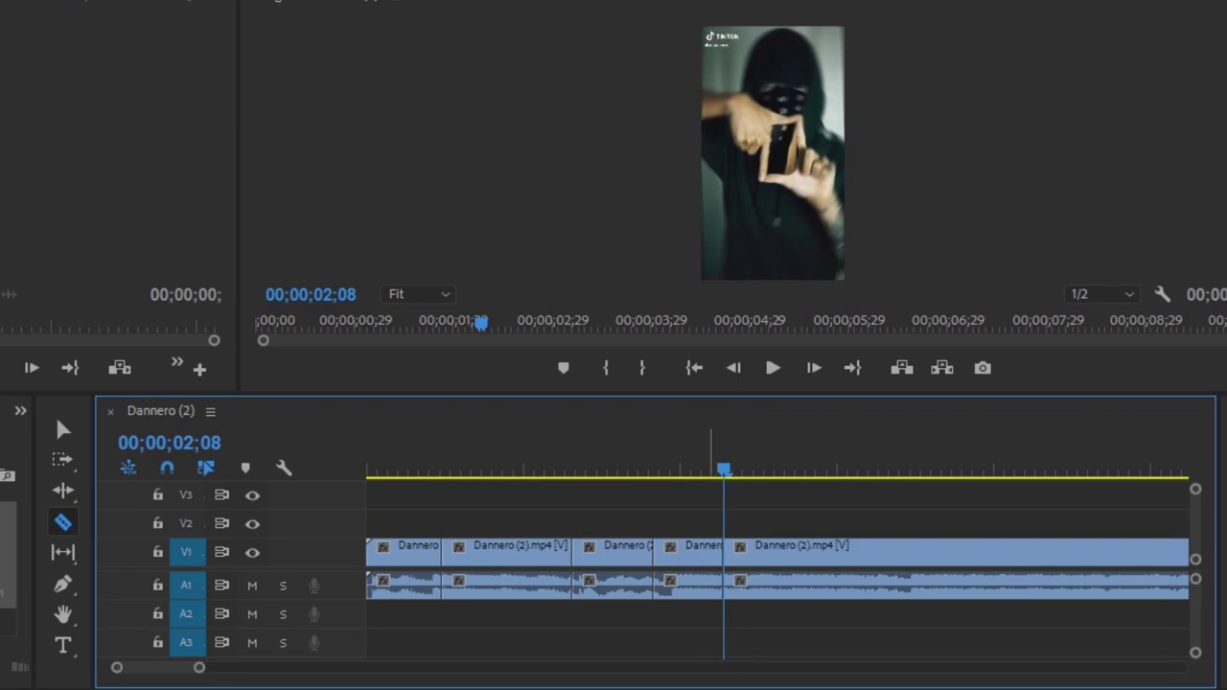
# Split the remaining clip at 00;00;02;21, at the end of the outdoor hand-frame shot
pyautogui.moveTo(658, 465); pyautogui.dragTo(773, 470)
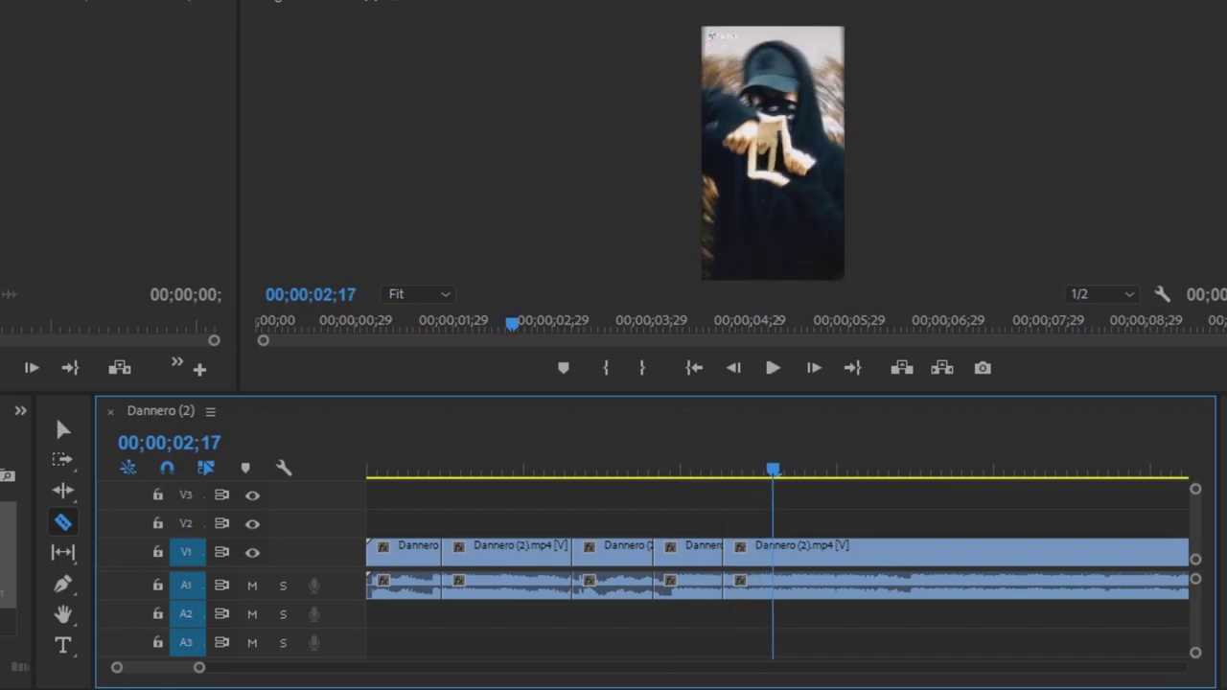
pyautogui.moveTo(723, 470); pyautogui.dragTo(772, 470)
pyautogui.moveTo(774, 469); pyautogui.dragTo(784, 470)
pyautogui.press('Right')
pyautogui.press('Right')
pyautogui.press('Right')
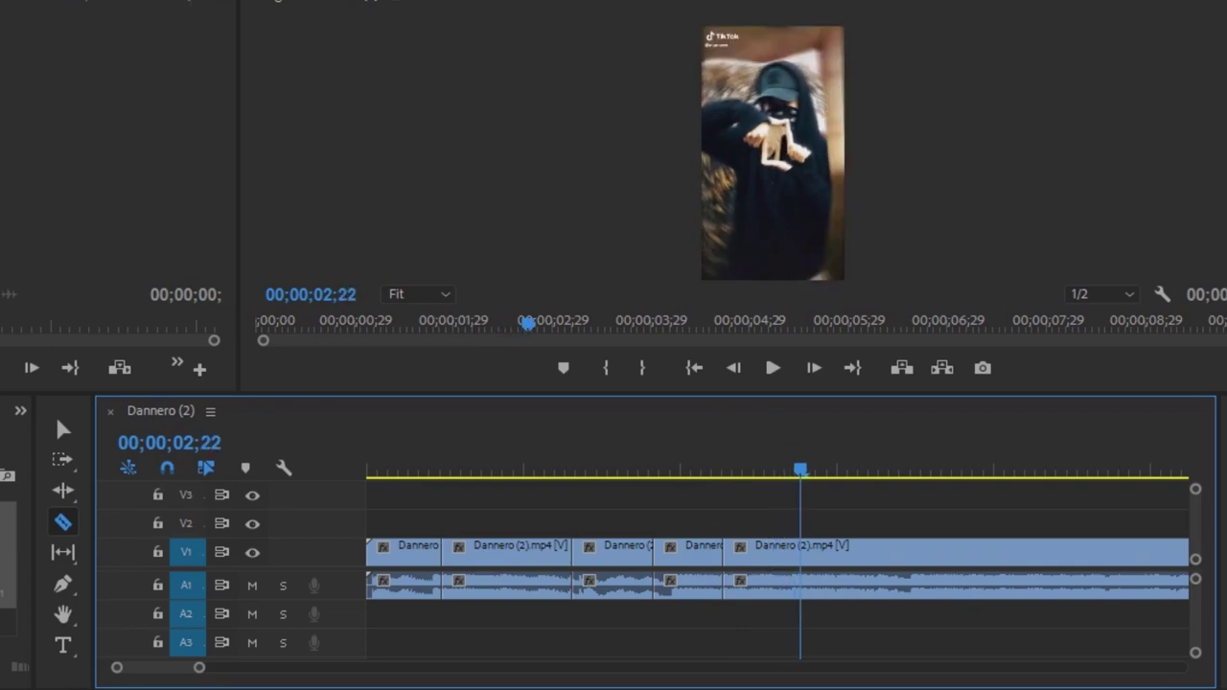
pyautogui.click(800, 551)
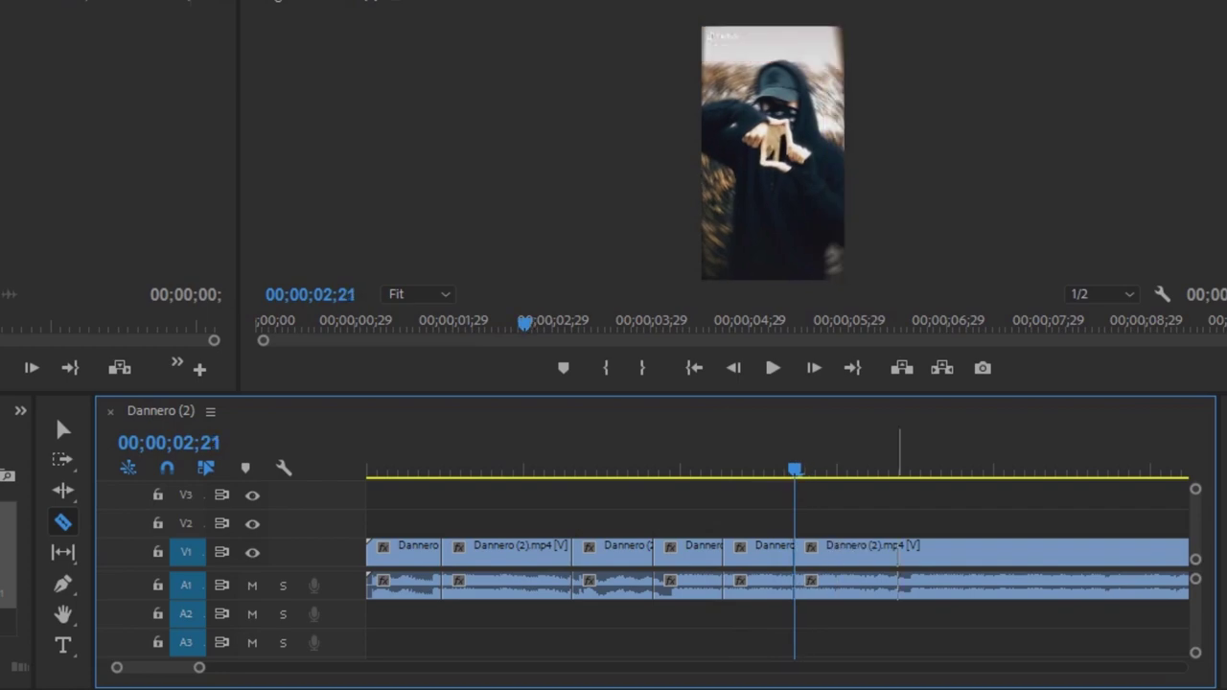
# Play on to the next scene change and split the clip at 00;00;03;02
pyautogui.press('space')
pyautogui.press('space')
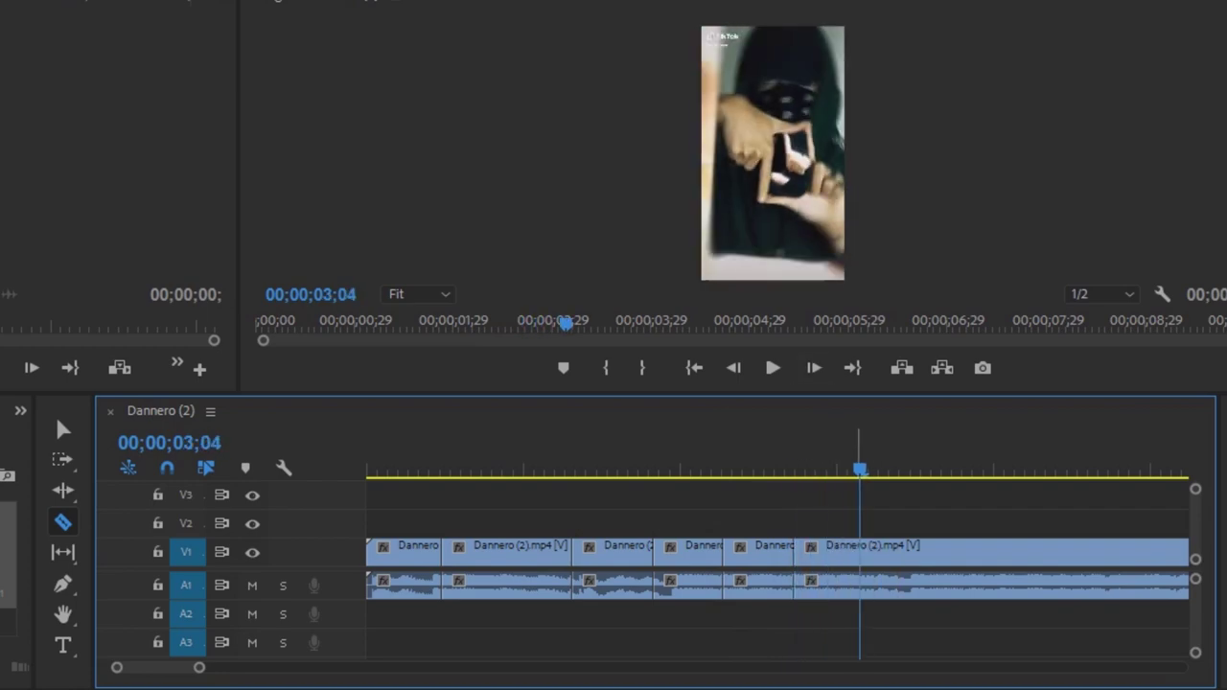
pyautogui.press('Left')
pyautogui.press('Left')
pyautogui.click(850, 552)
# Locate the scene change after the brief black frame and split the clip at 00;00;03;18
pyautogui.press('space')
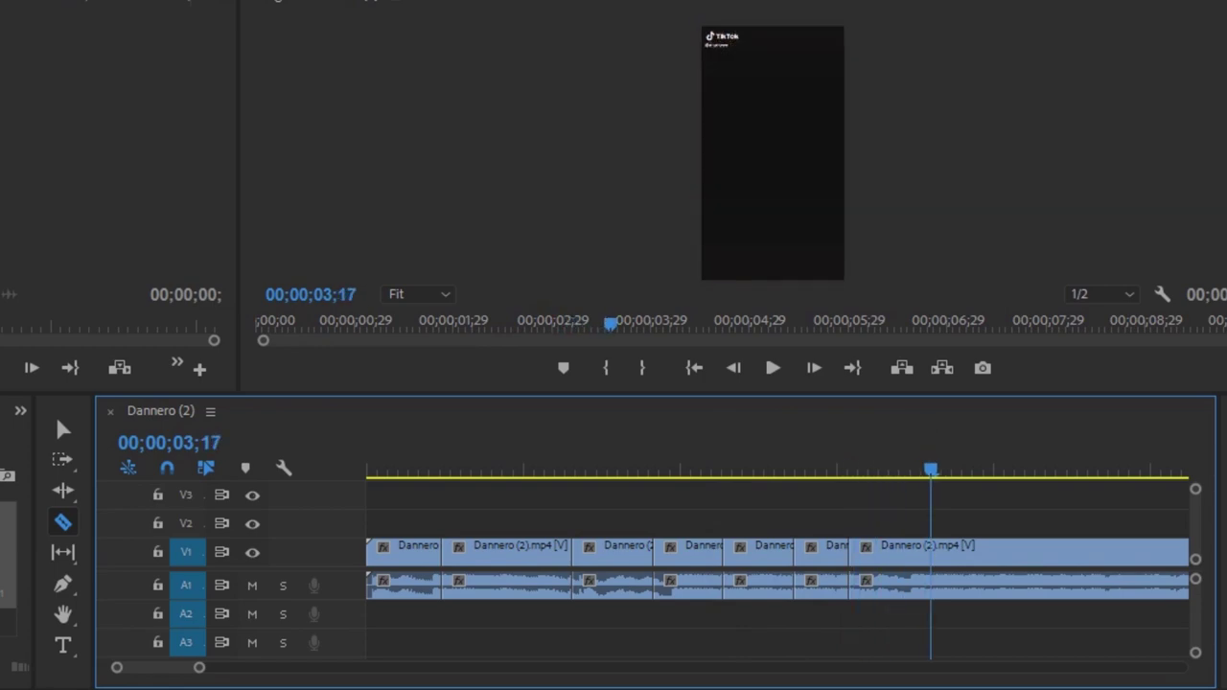
pyautogui.press('Right')
pyautogui.press('Right')
pyautogui.press('Right')
pyautogui.press('Right')
pyautogui.press('Left')
pyautogui.press('Left')
pyautogui.press('Left')
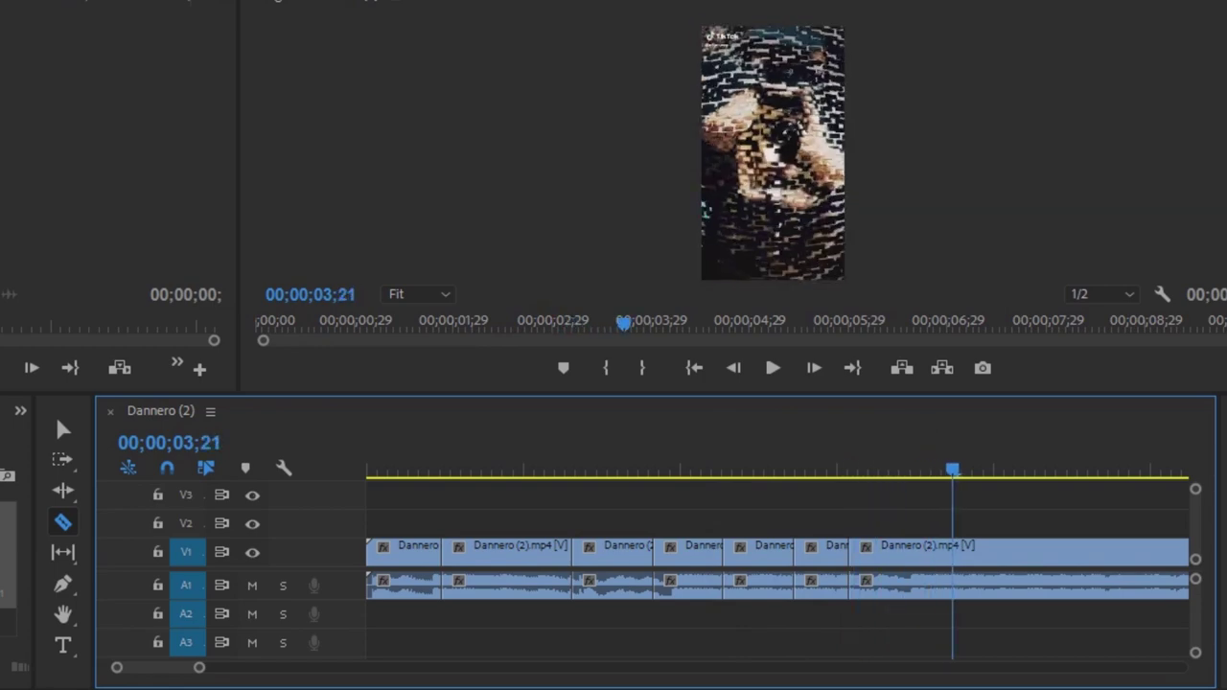
pyautogui.press('Left')
pyautogui.hotkey('ctrl', 'k')
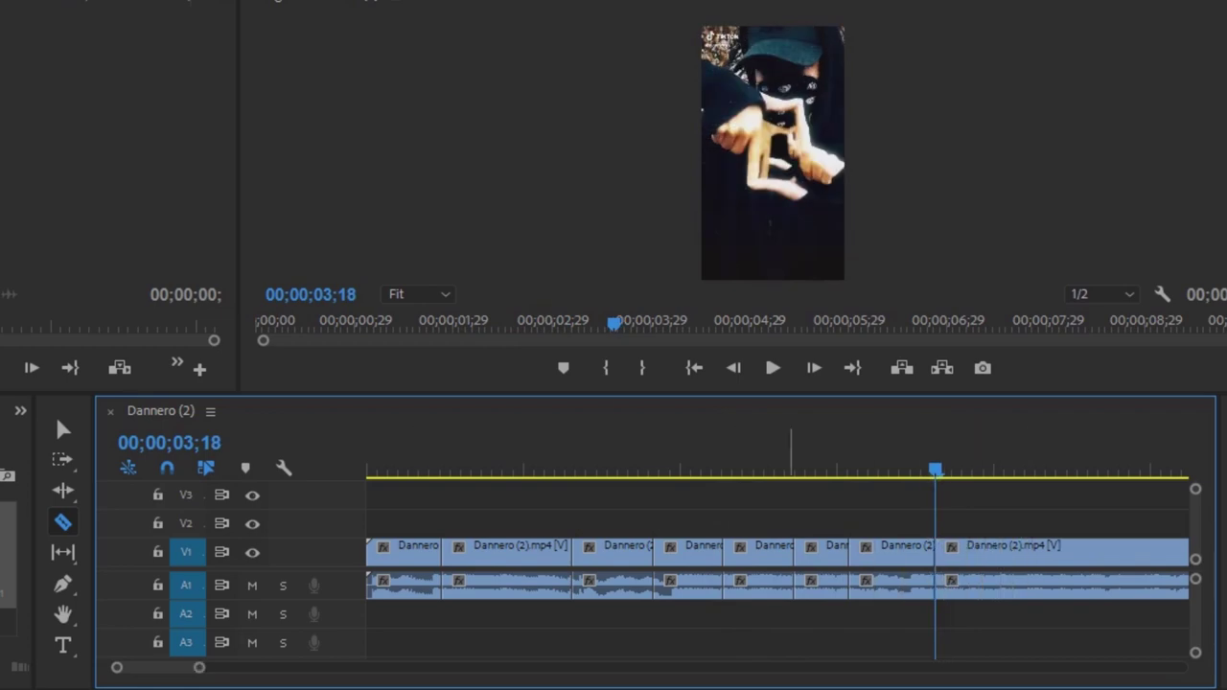
# Step through the confetti shot to the finger-gesture transition and split the clip at 00;00;05;22
pyautogui.moveTo(935, 469); pyautogui.dragTo(968, 469)
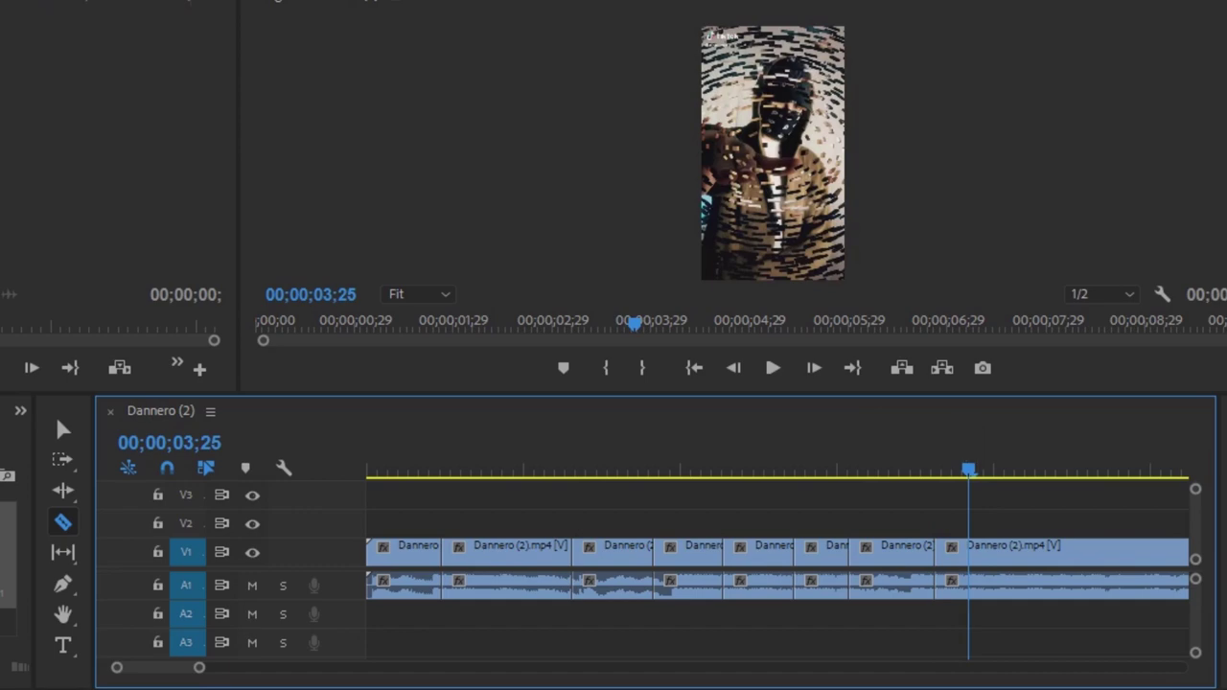
pyautogui.press('Right')
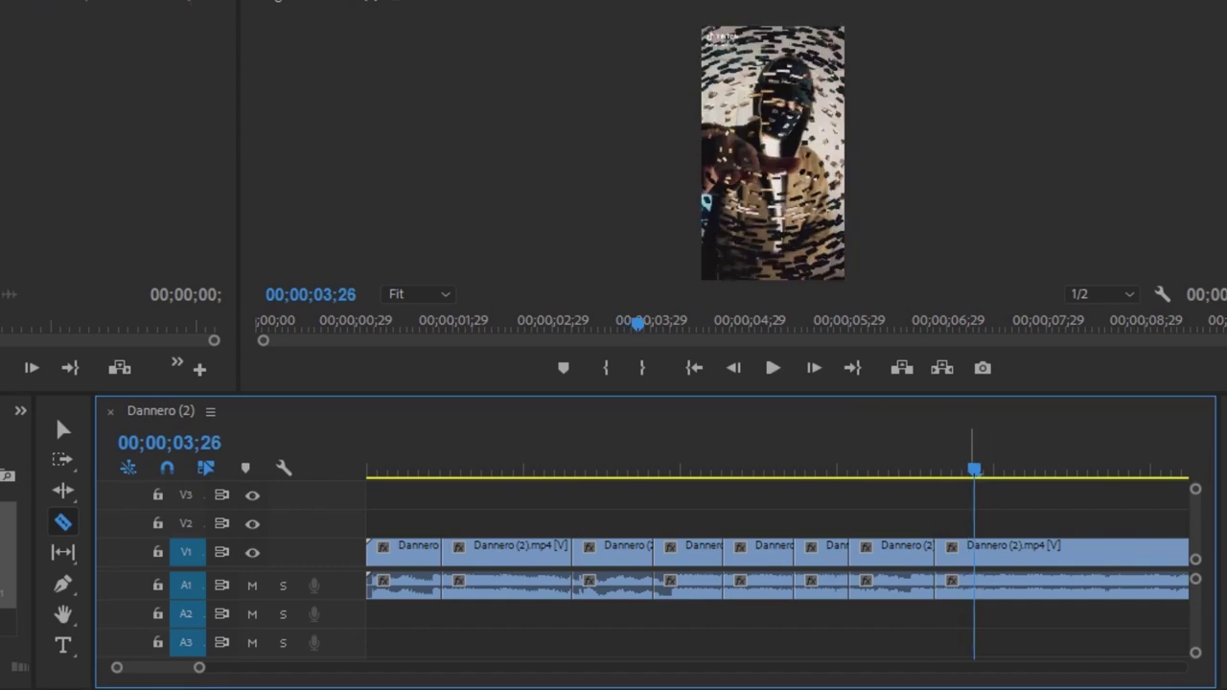
pyautogui.press('Right')
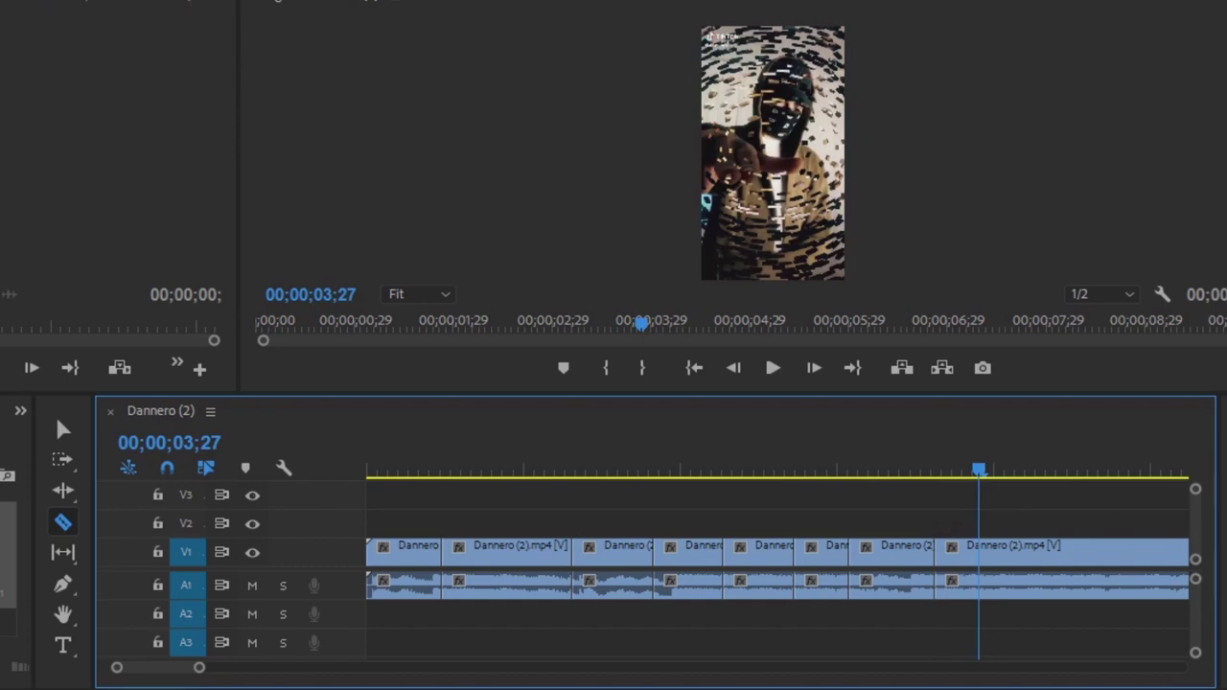
pyautogui.press('Right')
pyautogui.press('Right')
pyautogui.press('Right')
pyautogui.press('Right')
pyautogui.press('Right')
pyautogui.press('Right')
pyautogui.press('Right')
pyautogui.press('Right')
pyautogui.press('Right')
pyautogui.press('Right')
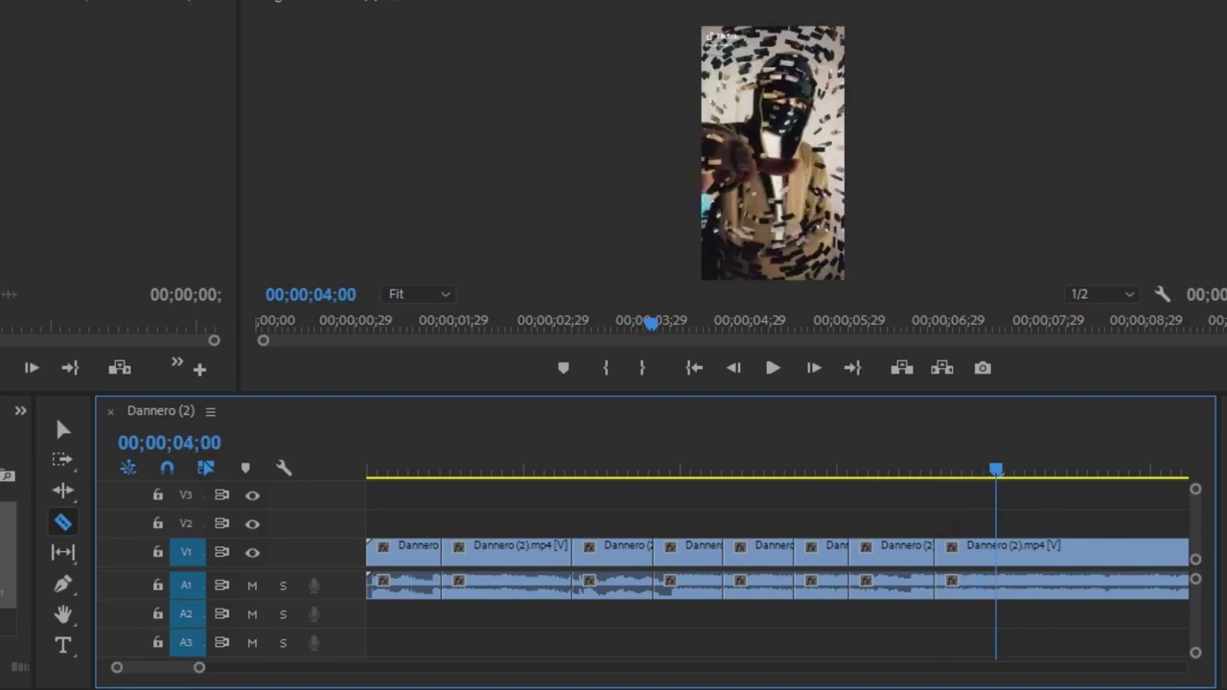
pyautogui.press('Right')
pyautogui.press('Right')
pyautogui.press('Right')
pyautogui.press('Right')
pyautogui.press('Right')
pyautogui.press('Right')
pyautogui.press('Right')
pyautogui.press('Right')
pyautogui.press('Right')
pyautogui.press('Right')
pyautogui.press('Right')
pyautogui.press('Right')
pyautogui.press('Right')
pyautogui.press('Right')
pyautogui.press('Right')
pyautogui.press('Right')
pyautogui.press('Right')
pyautogui.press('Right')
pyautogui.press('Right')
pyautogui.press('Right')
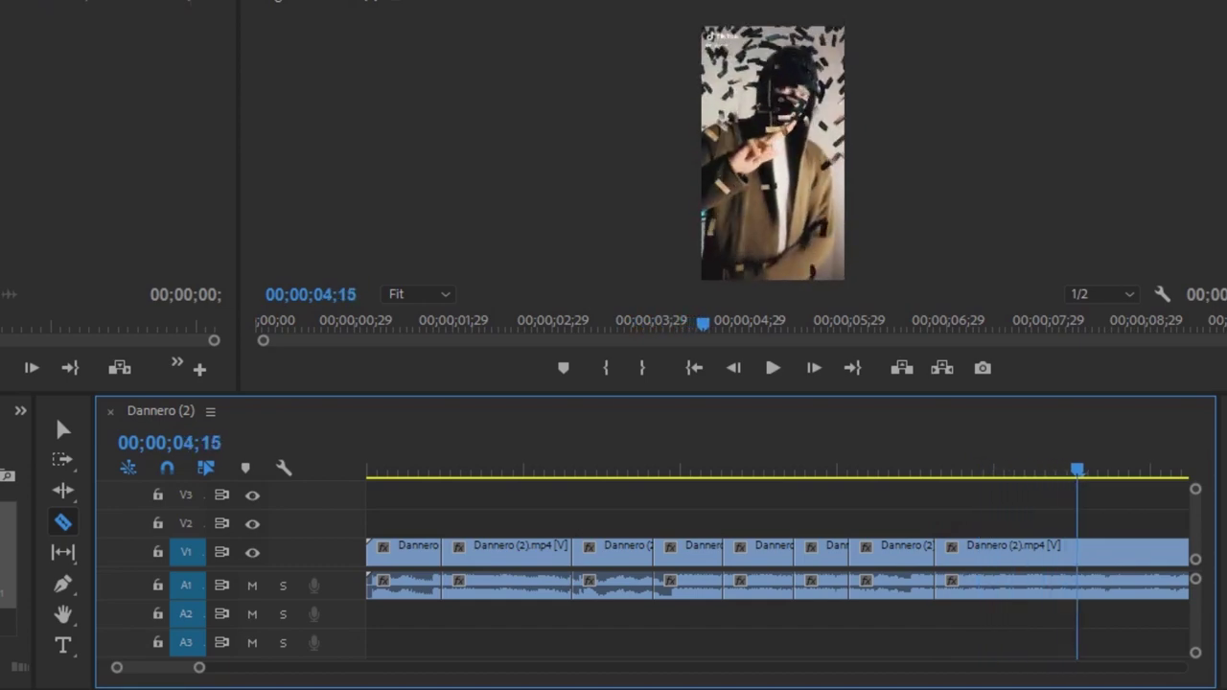
pyautogui.press('Right')
pyautogui.press('Right')
pyautogui.press('Right')
pyautogui.press('Right')
pyautogui.press('Right')
pyautogui.press('Right')
pyautogui.press('Right')
pyautogui.press('Right')
pyautogui.press('Right')
pyautogui.press('Right')
pyautogui.press('Right')
pyautogui.press('Right')
pyautogui.press('Right')
pyautogui.press('Right')
pyautogui.press('Right')
pyautogui.press('Right')
pyautogui.press('Right')
pyautogui.press('Right')
pyautogui.press('Right')
pyautogui.press('Right')
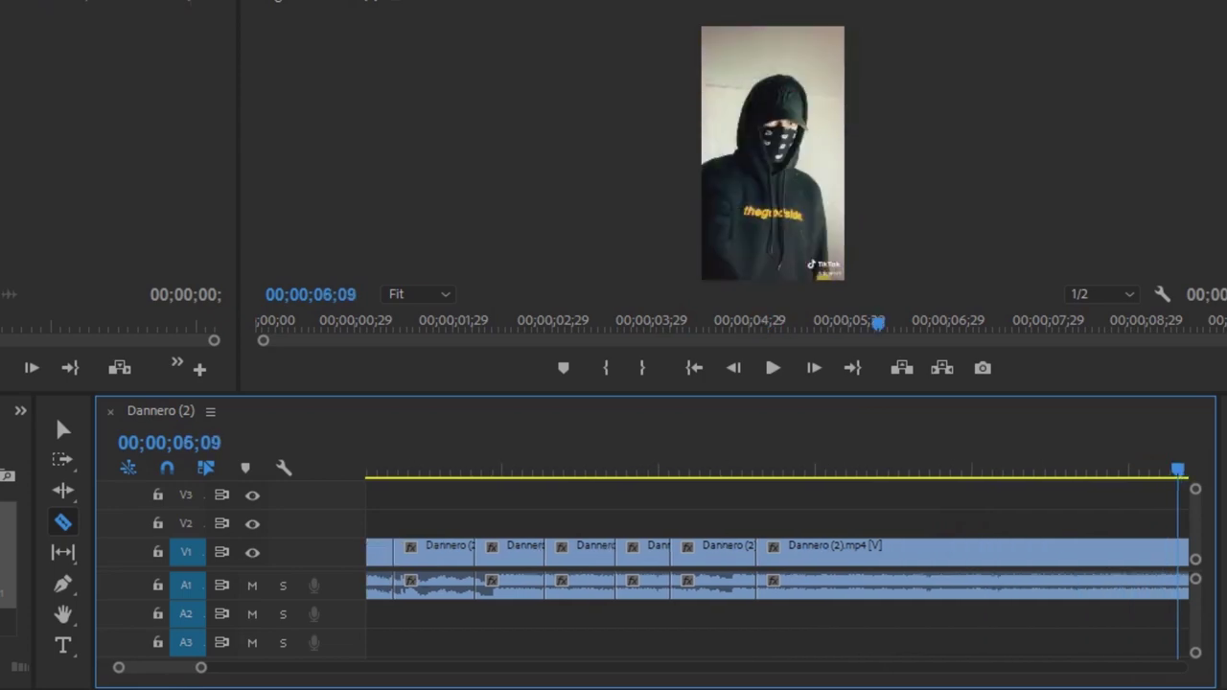
pyautogui.press('Left')
pyautogui.press('Left')
pyautogui.press('Left')
pyautogui.press('Left')
pyautogui.press('Left')
pyautogui.press('Left')
pyautogui.press('Left')
pyautogui.press('Left')
pyautogui.press('Left')
pyautogui.press('Left')
pyautogui.press('Left')
pyautogui.press('Left')
pyautogui.press('Left')
pyautogui.press('Left')
pyautogui.press('Left')
pyautogui.press('Left')
pyautogui.press('Left')
pyautogui.press('Left')
pyautogui.press('Left')
pyautogui.press('Left')
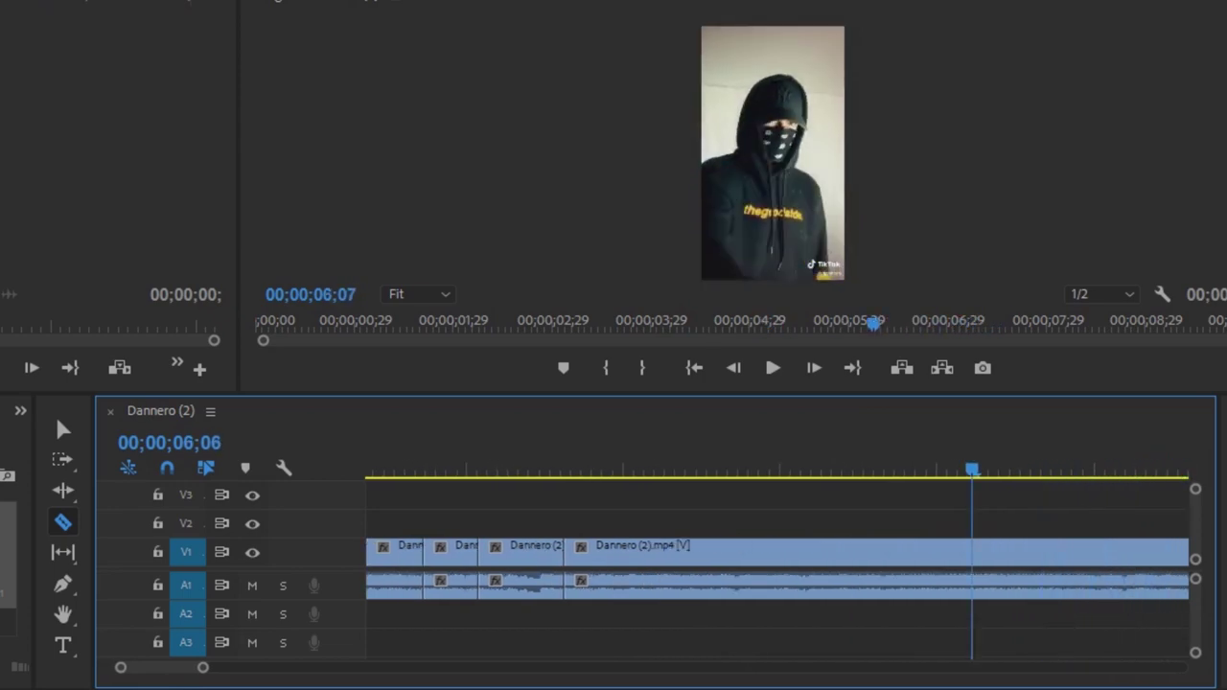
pyautogui.press('Right')
pyautogui.press('Right')
pyautogui.press('Right')
pyautogui.press('Right')
pyautogui.press('Right')
pyautogui.press('Right')
pyautogui.press('Right')
pyautogui.press('Right')
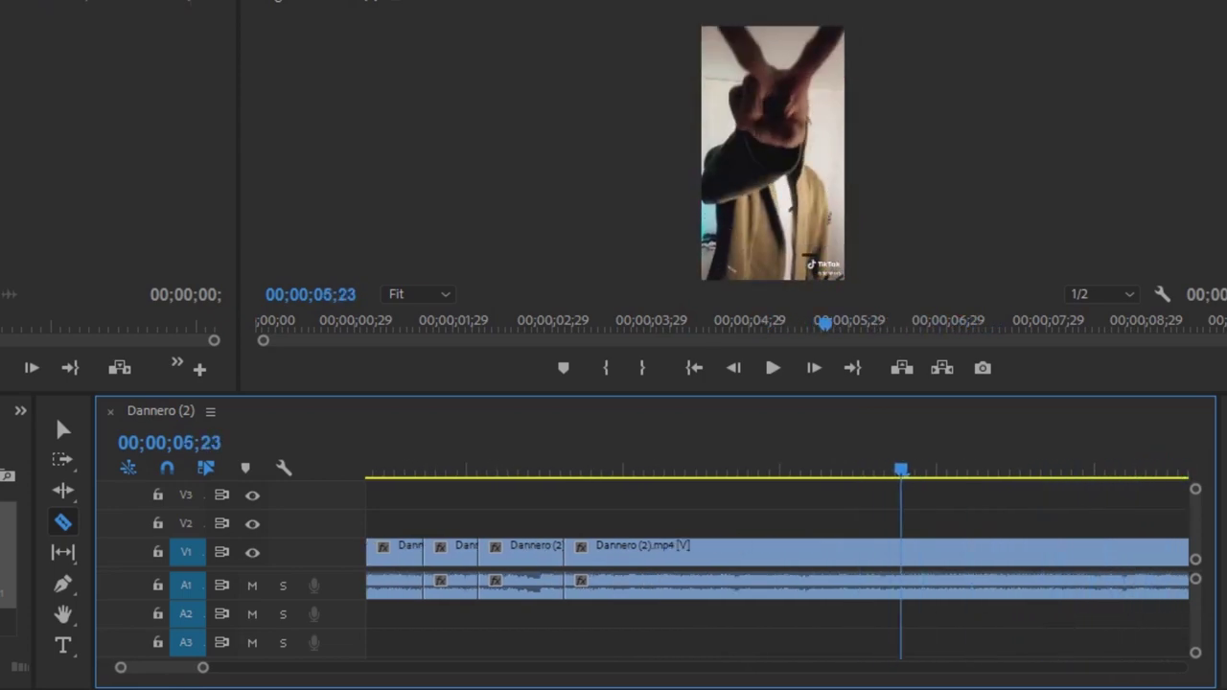
pyautogui.press('Right')
pyautogui.press('Left')
pyautogui.press('Left')
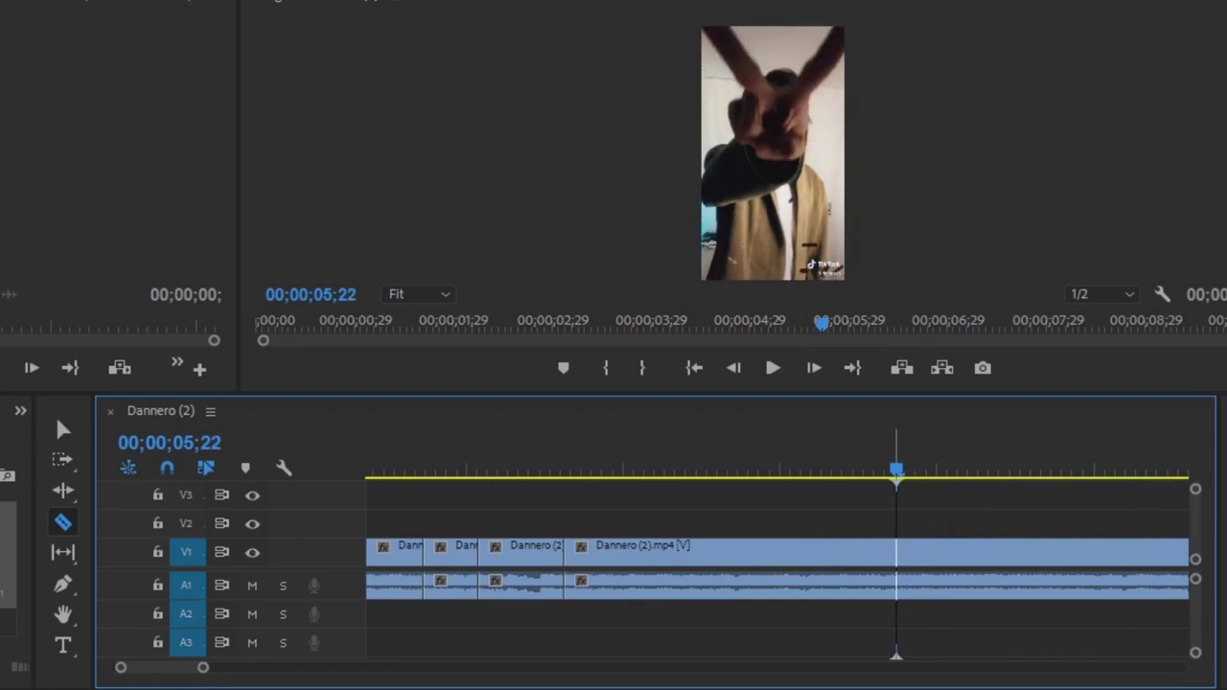
pyautogui.hotkey('ctrl', 'k')
# Play back the confetti shot up to the transition to review the cut at 00;00;05;22
pyautogui.press('-')
pyautogui.press('-')
pyautogui.press('-')
pyautogui.press('-')
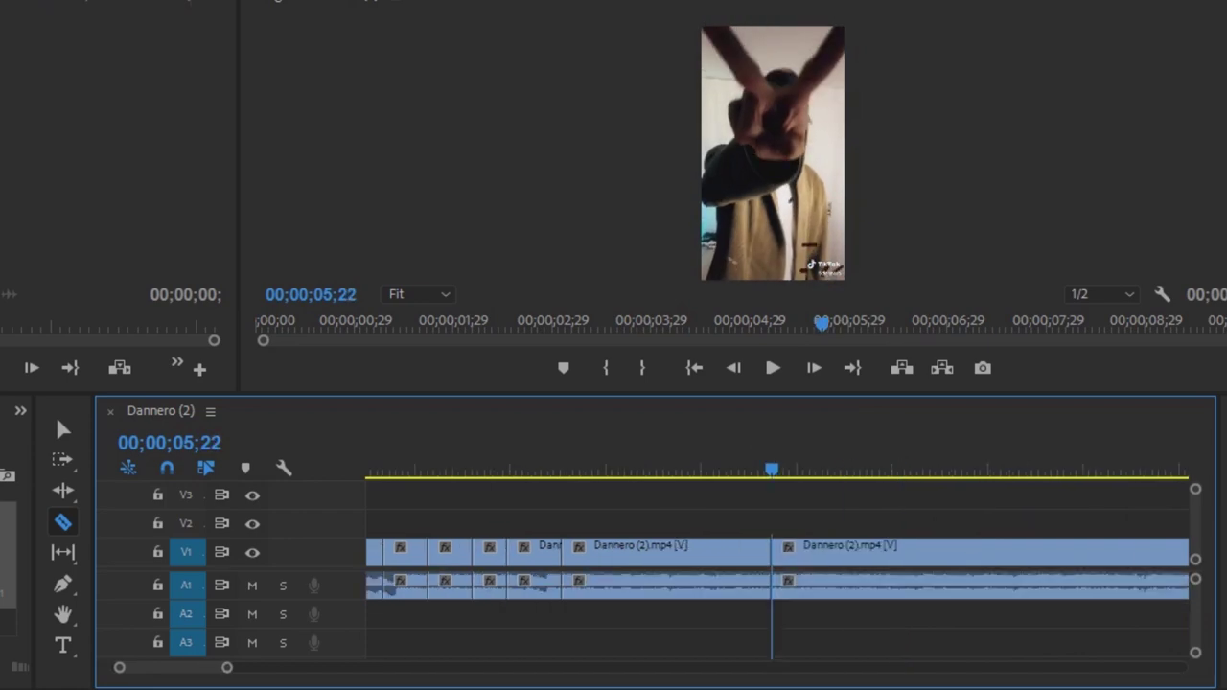
pyautogui.moveTo(493, 469); pyautogui.dragTo(428, 469)
pyautogui.press('space')
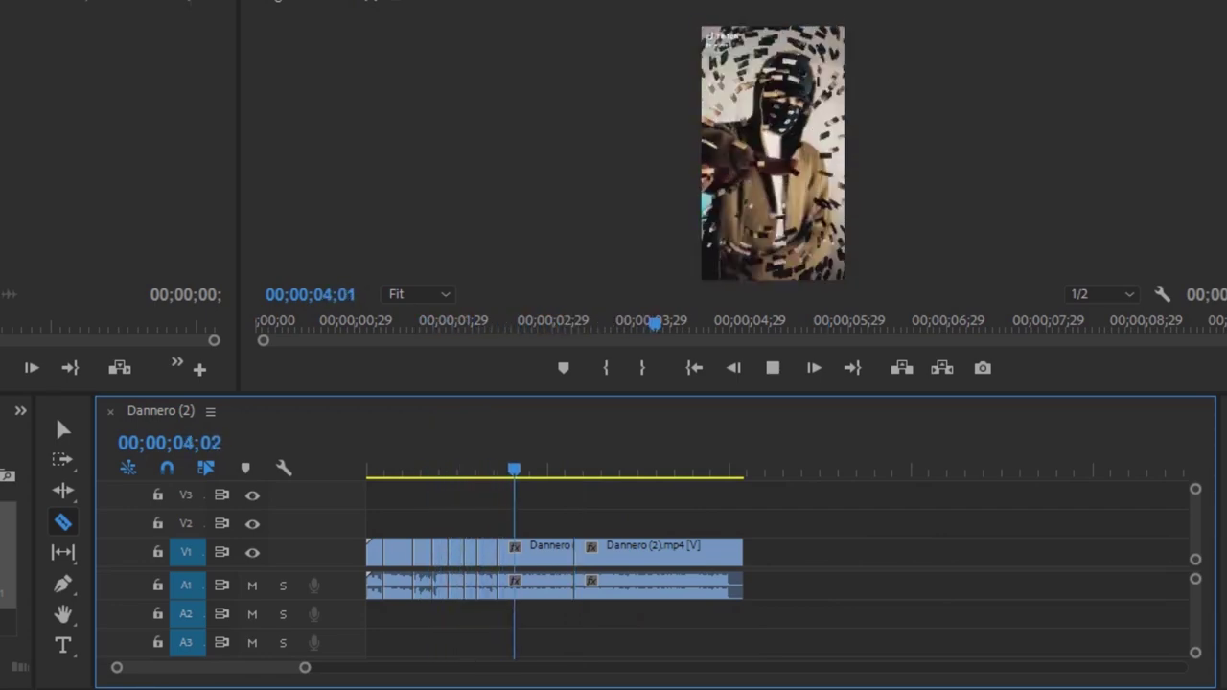
pyautogui.press('space')
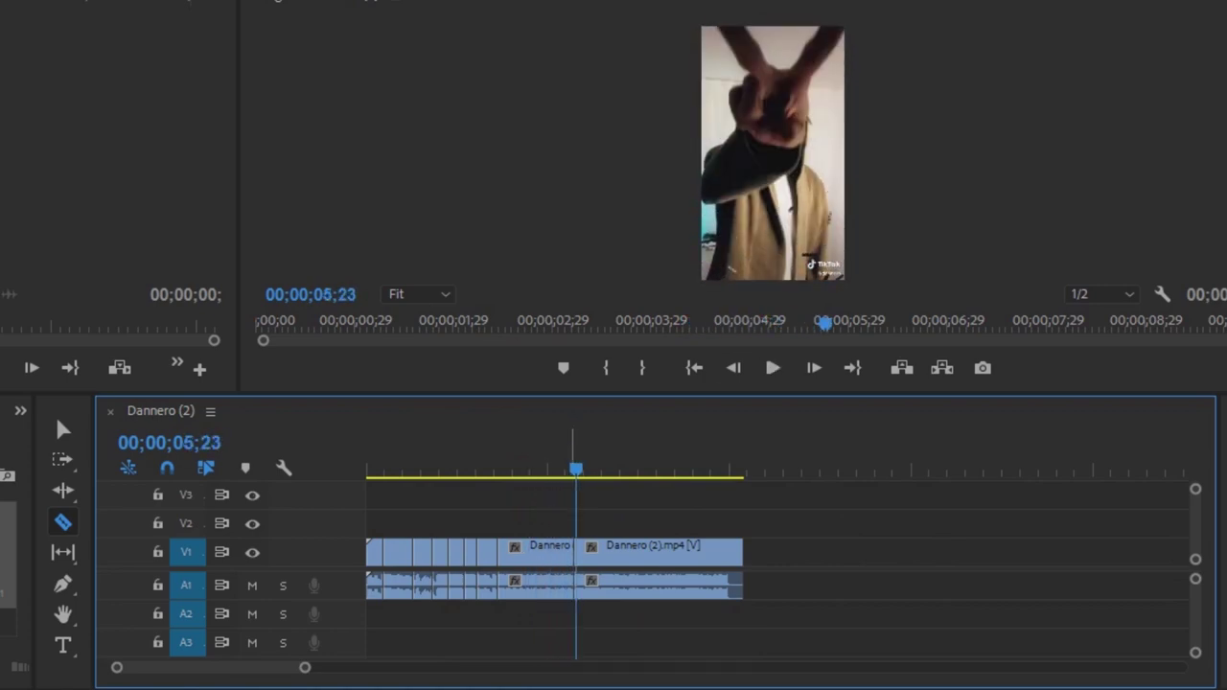
# Examine the individual frames on both sides of the cut at 00;00;05;22 to check where the transition starts
pyautogui.press('=')
pyautogui.press('=')
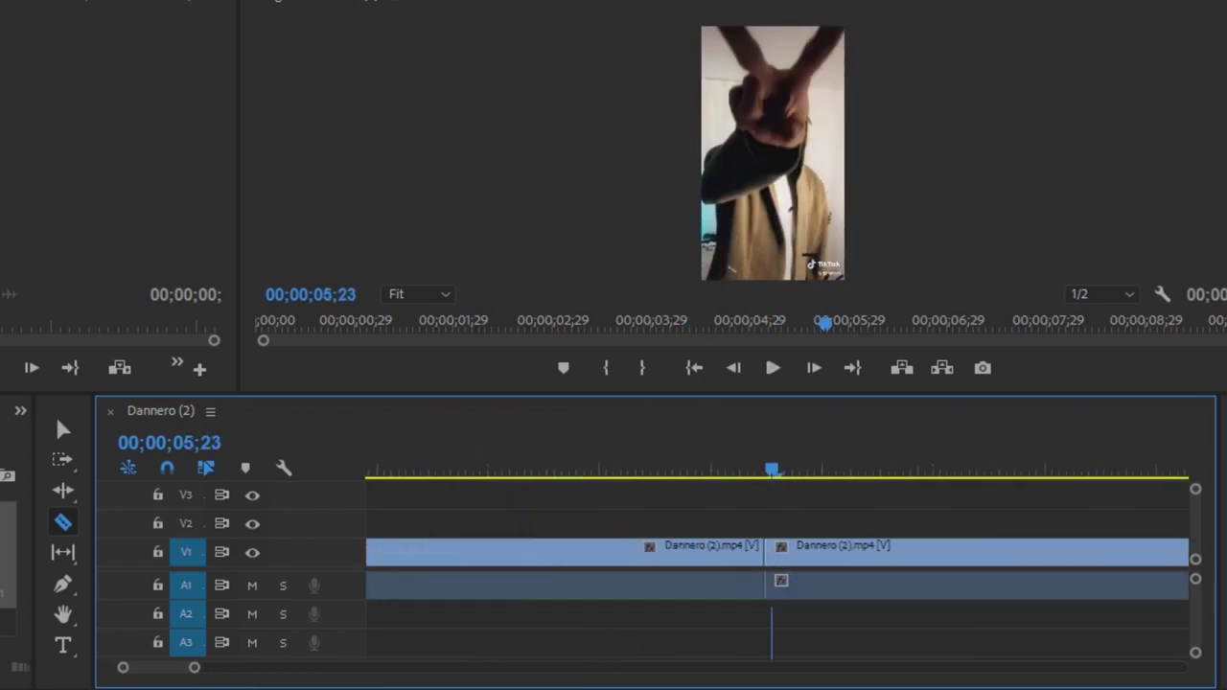
pyautogui.press('Left')
pyautogui.press('Left')
pyautogui.press('Left')
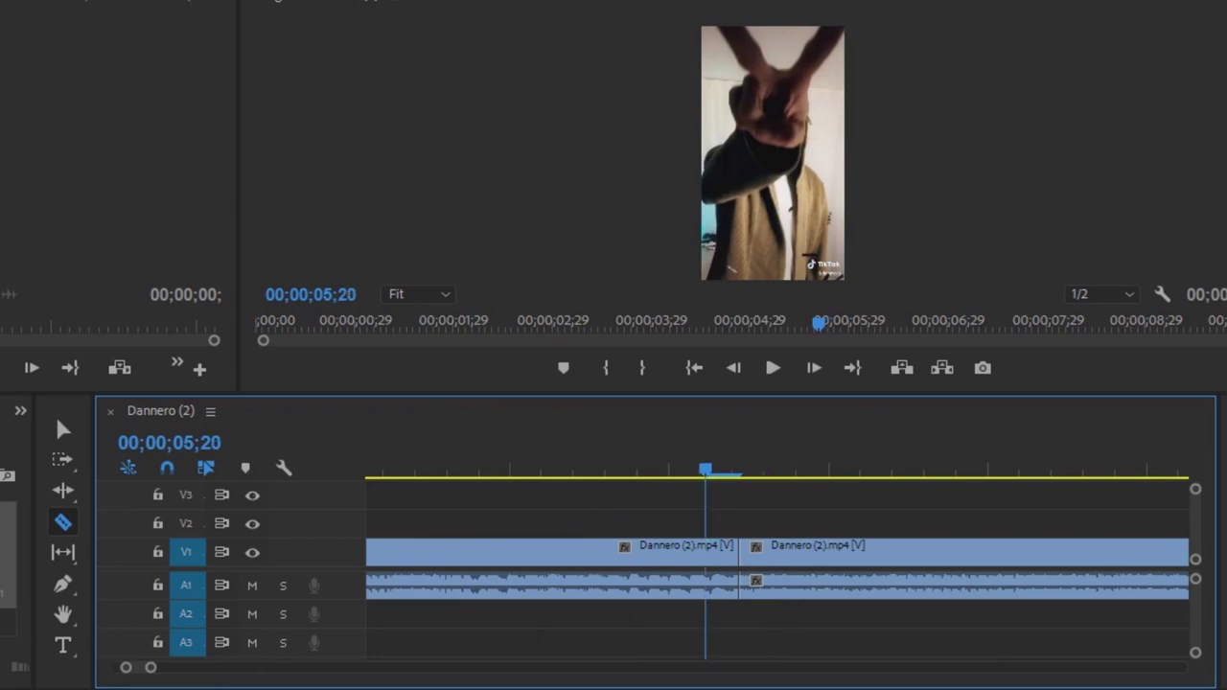
pyautogui.press('Right')
pyautogui.press('Right')
pyautogui.press('Right')
pyautogui.press('Right')
pyautogui.press('Left')
pyautogui.press('Left')
pyautogui.press('Left')
pyautogui.press('Left')
pyautogui.press('Left')
pyautogui.press('Left')
pyautogui.press('Left')
pyautogui.press('Left')
pyautogui.press('Left')
pyautogui.press('Left')
pyautogui.press('Left')
pyautogui.press('Left')
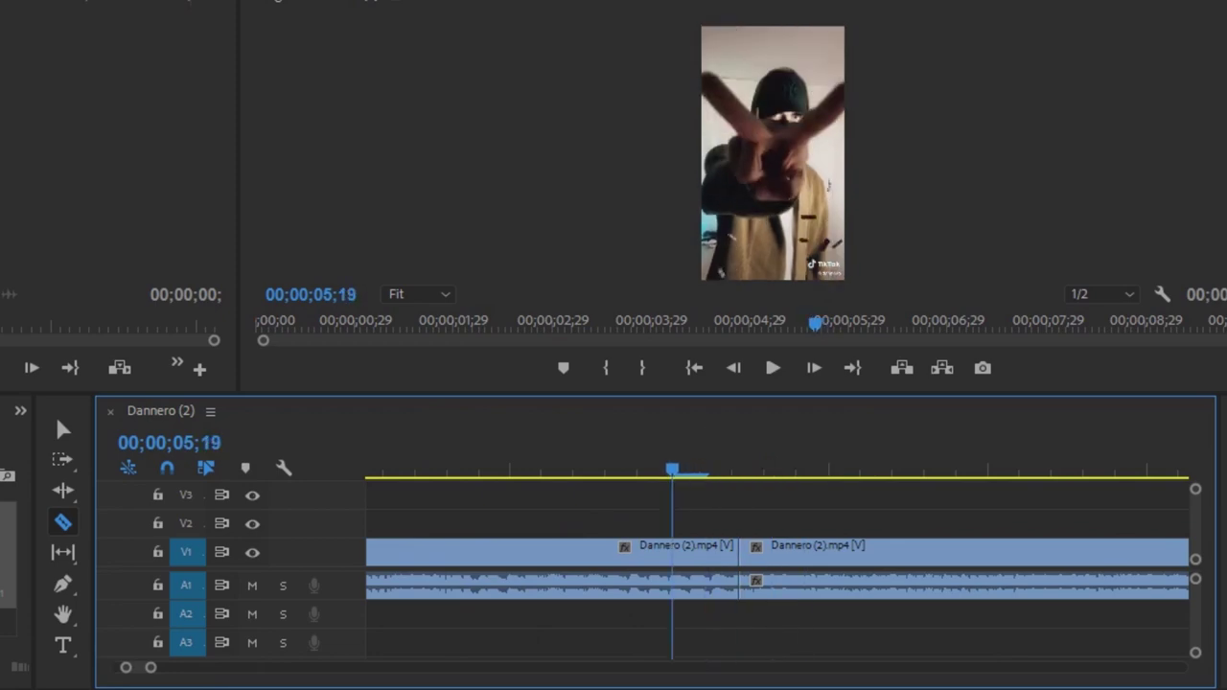
pyautogui.press('Right')
pyautogui.press('Right')
pyautogui.press('Right')
pyautogui.press('Right')
pyautogui.press('Right')
pyautogui.press('Right')
pyautogui.press('Right')
pyautogui.press('Right')
pyautogui.press('Right')
pyautogui.press('Right')
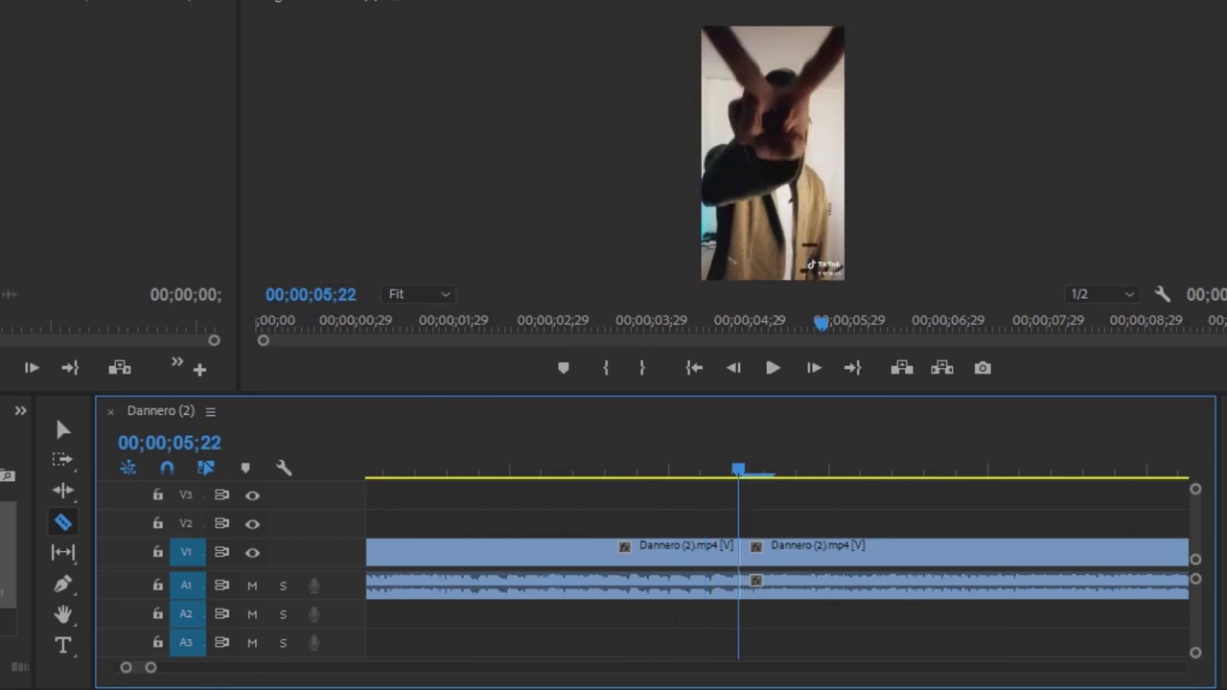
# Step through the finger-gesture transition to its end and split the clip at 00;00;06;02
pyautogui.press('Right')
pyautogui.press('Right')
pyautogui.press('Right')
pyautogui.press('Right')
pyautogui.press('Right')
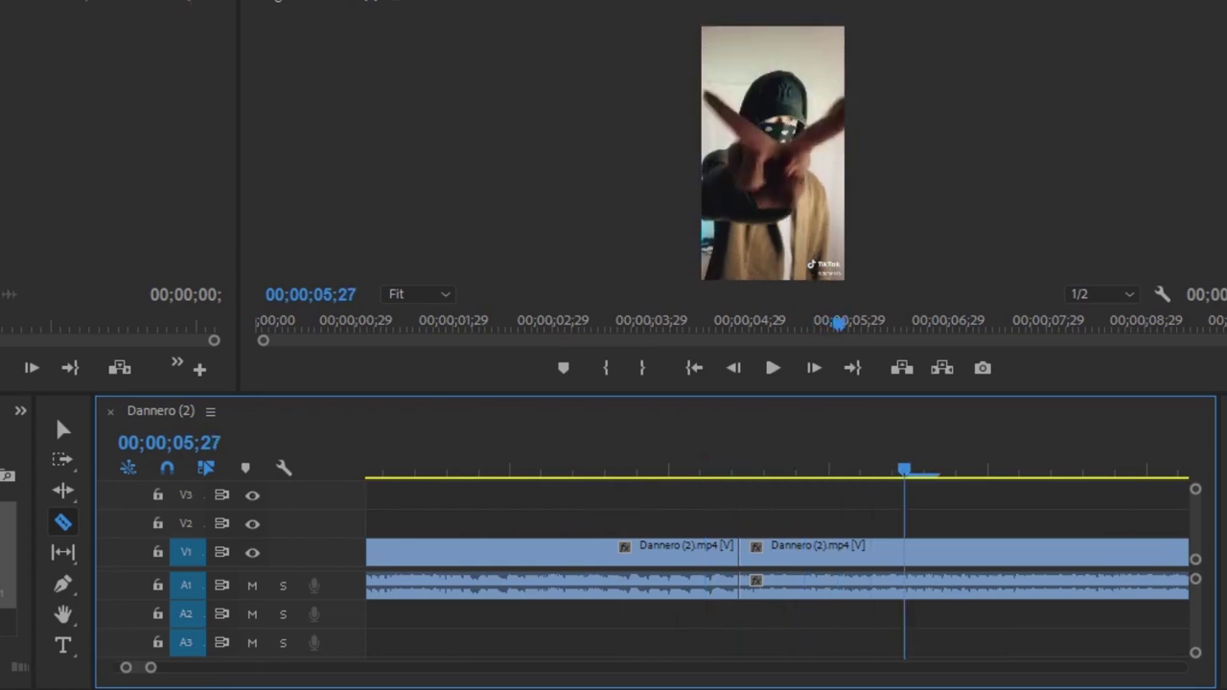
pyautogui.press('Right')
pyautogui.press('Right')
pyautogui.press('Right')
pyautogui.press('Right')
pyautogui.press('Right')
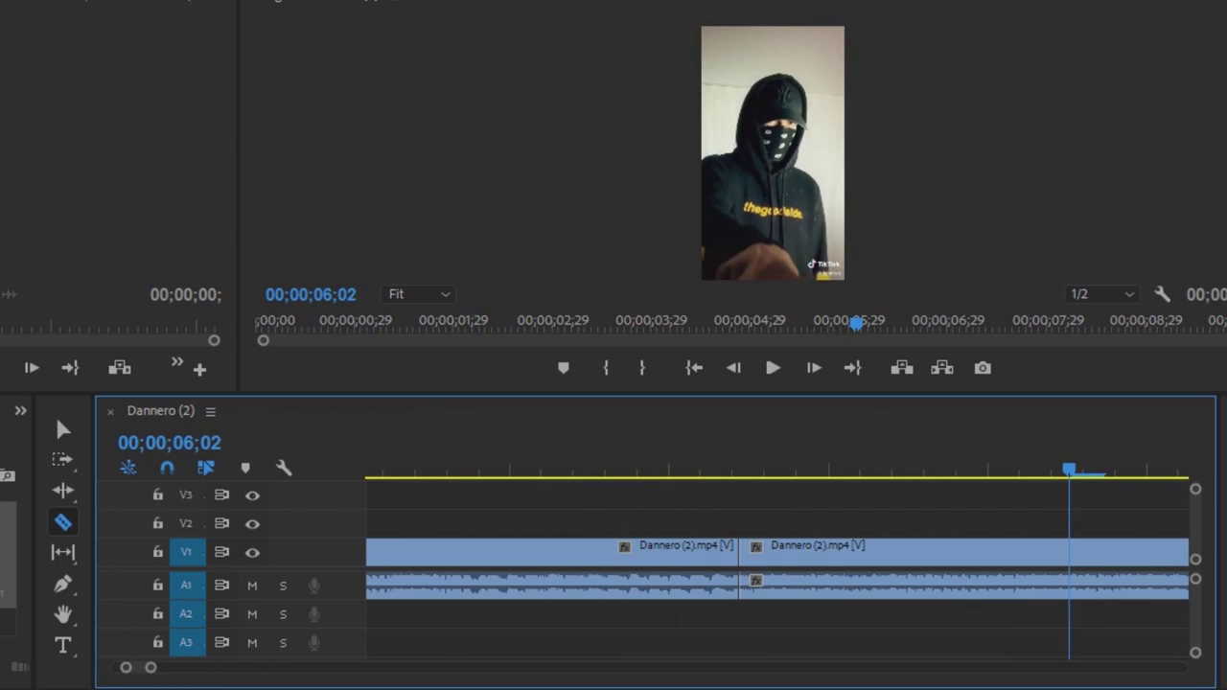
pyautogui.hotkey('ctrl', 'k')
# Return the playhead to the cut at 00;00;05;22 and switch to the Selection tool
pyautogui.press('Left')
pyautogui.press('Left')
pyautogui.press('Left')
pyautogui.press('Left')
pyautogui.press('Left')
pyautogui.press('Left')
pyautogui.press('Left')
pyautogui.press('Left')
pyautogui.press('Left')
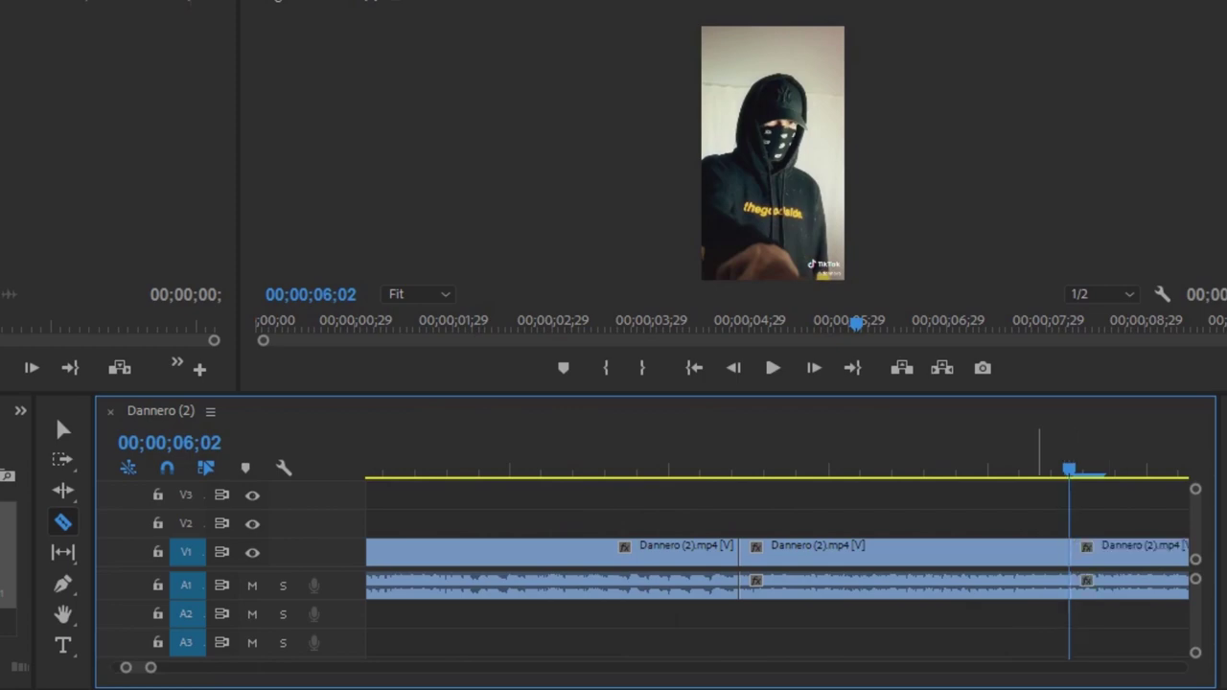
pyautogui.press('Left')
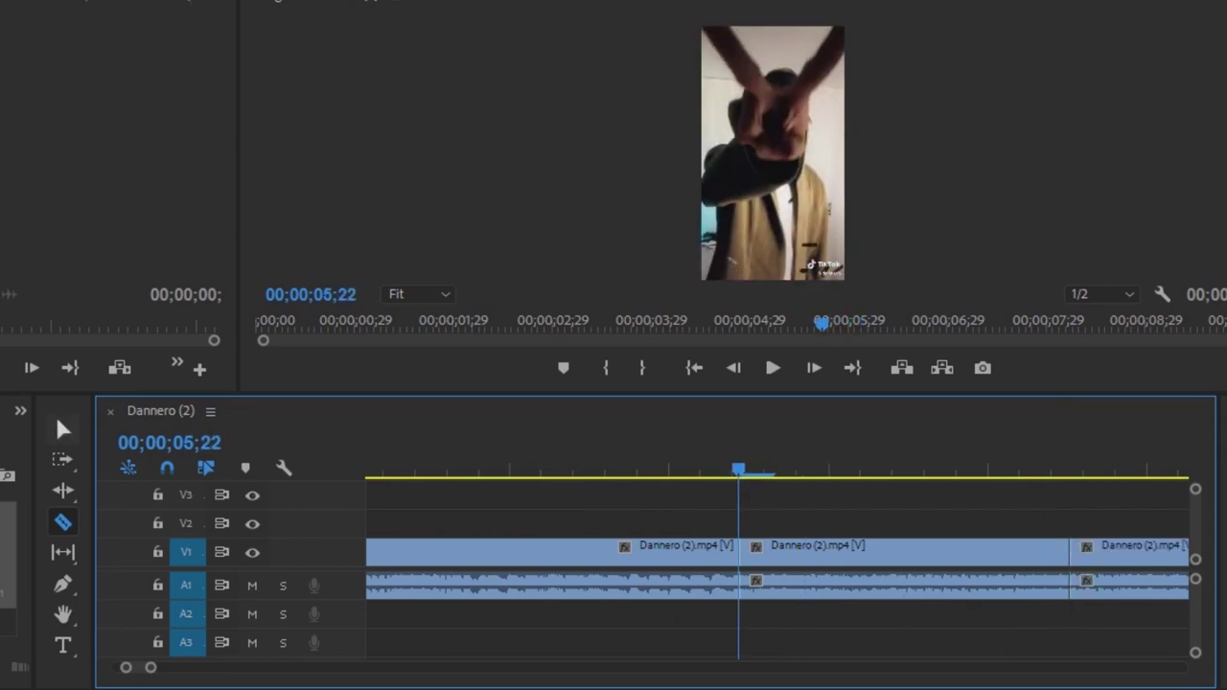
pyautogui.press('v')
pyautogui.click(742, 448)
# Examine the transition clip frame by frame up to 00;00;06;02 to study how the hand gesture changes the outfit
pyautogui.press('Right')
pyautogui.press('Right')
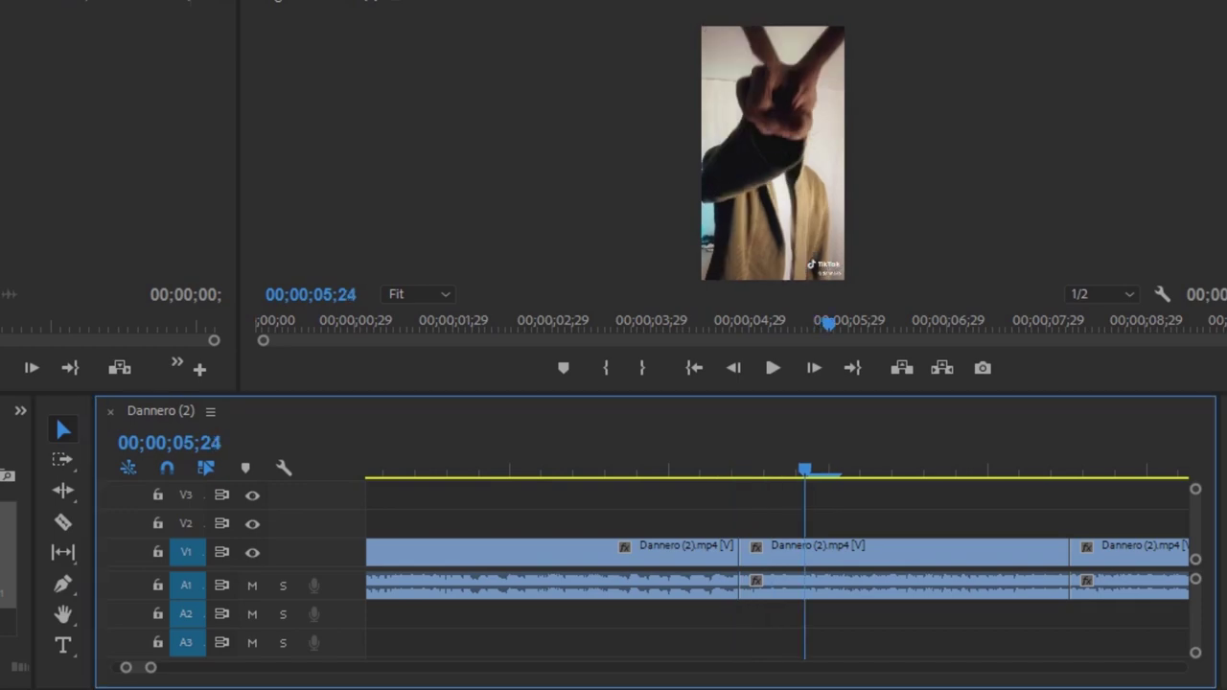
pyautogui.press('Right')
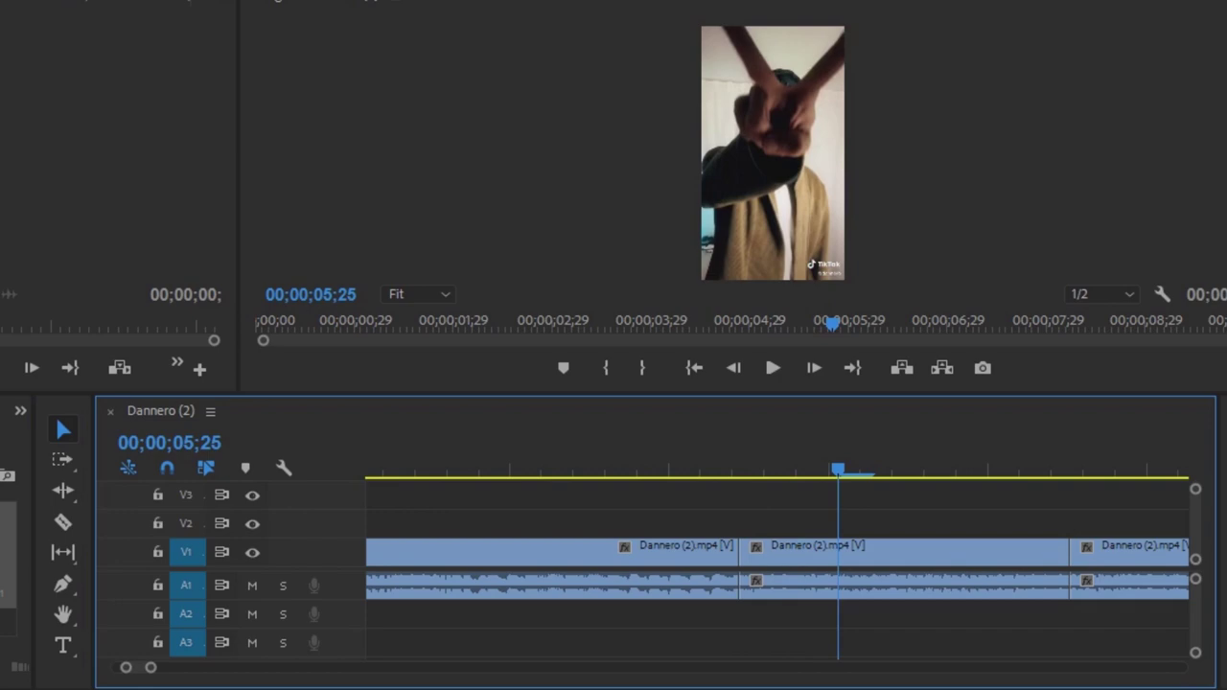
pyautogui.press('Left')
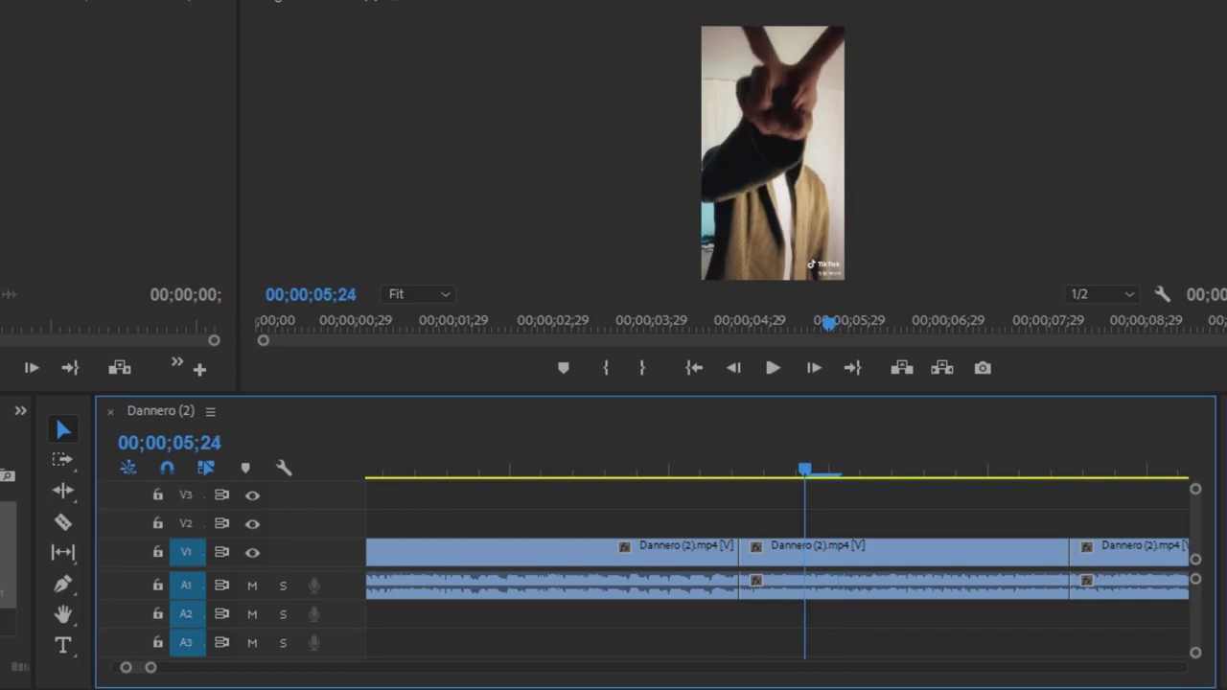
pyautogui.press('Right')
pyautogui.press('Left')
pyautogui.press('Right')
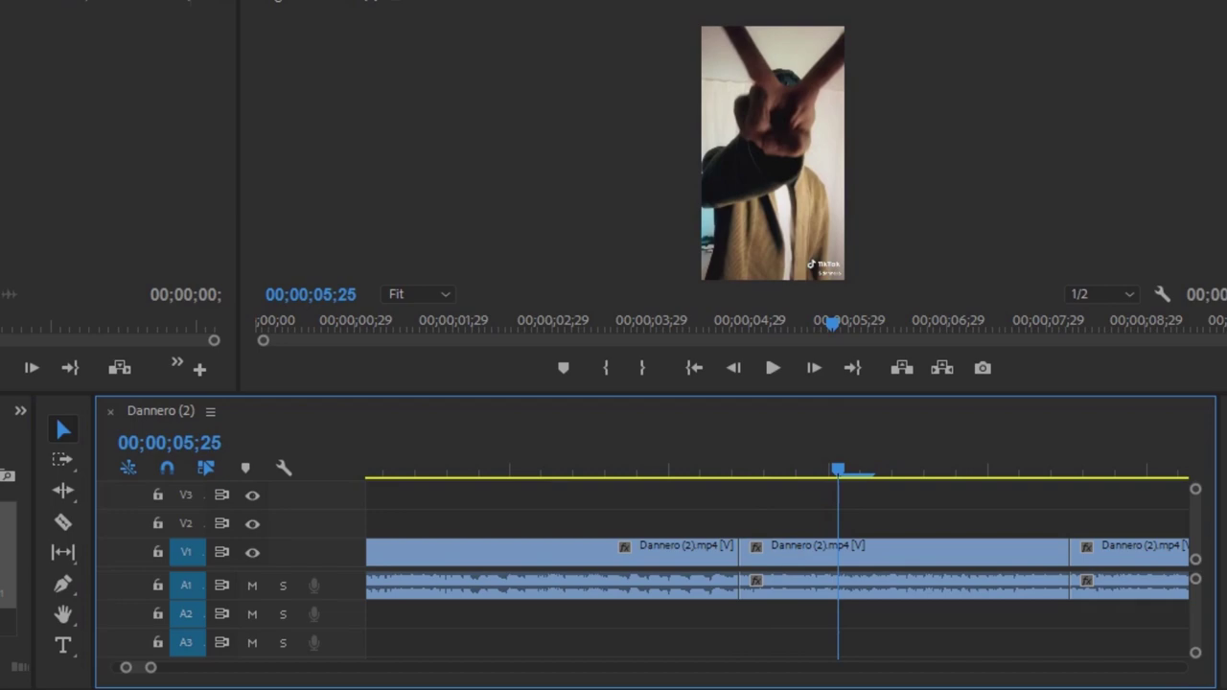
pyautogui.press('Right')
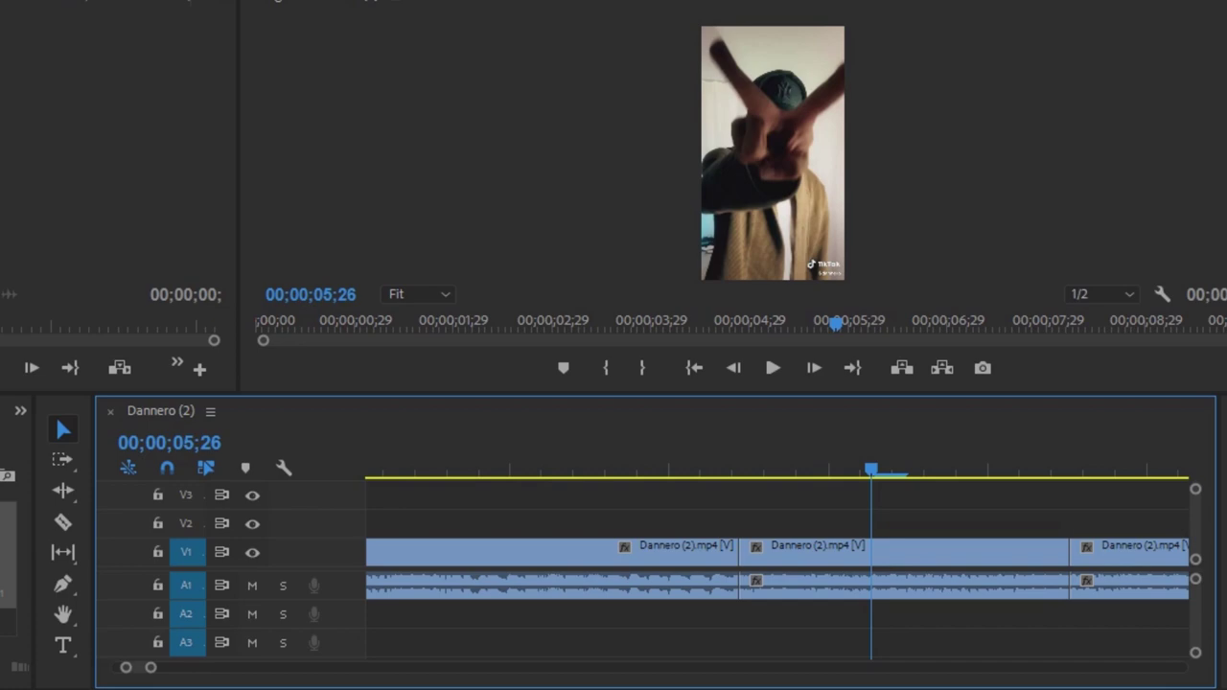
pyautogui.press('Right')
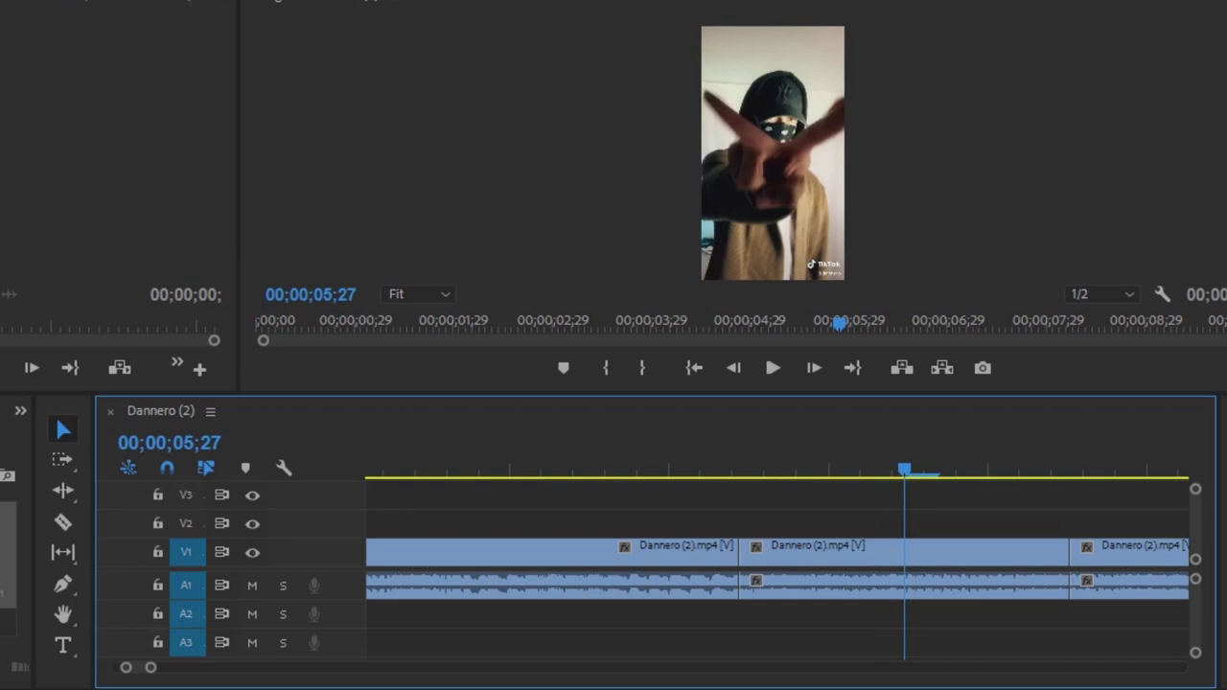
pyautogui.press('Right')
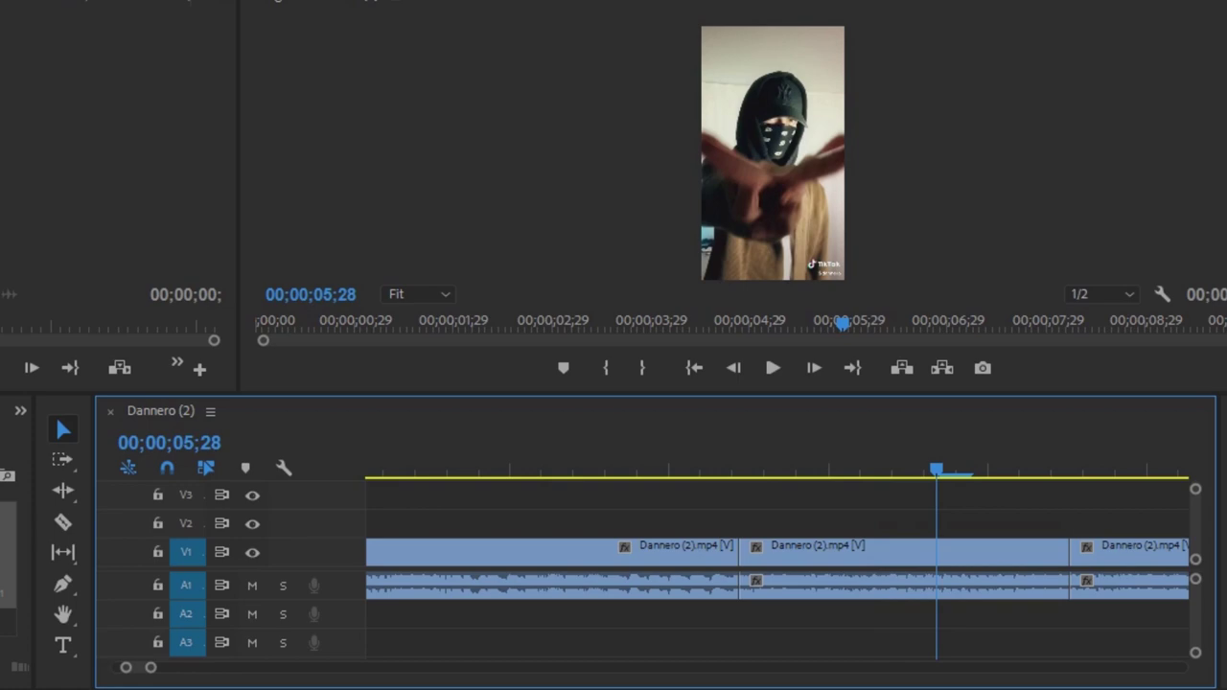
pyautogui.press('Right')
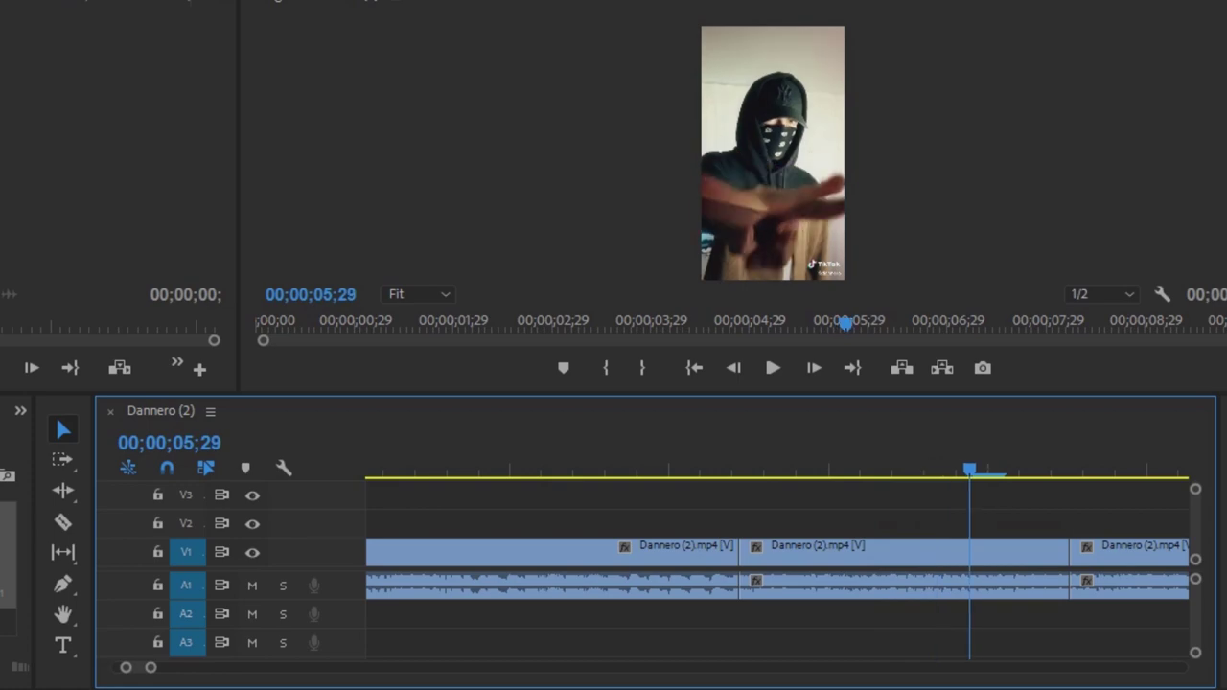
pyautogui.press('Right')
pyautogui.press('Right')
pyautogui.press('Right')
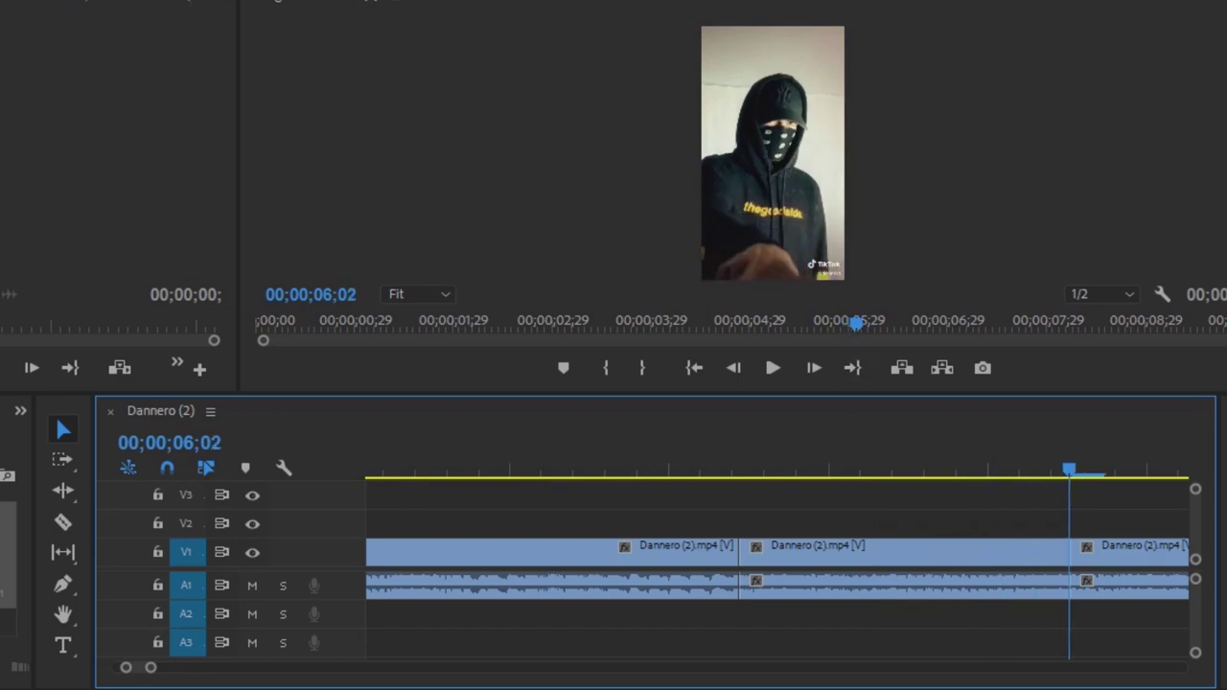
# Re-examine the hand-gesture transition frame by frame from the cut at 00;00;05;22, then return the playhead to 00;00;06;04
pyautogui.press('Up')
pyautogui.press('Right')
pyautogui.press('Right')
pyautogui.press('Right')
pyautogui.press('Right')
pyautogui.press('Right')
pyautogui.press('Right')
pyautogui.press('Right')
pyautogui.press('Right')
pyautogui.press('Right')
pyautogui.press('Right')
pyautogui.press('Right')
pyautogui.press('Right')
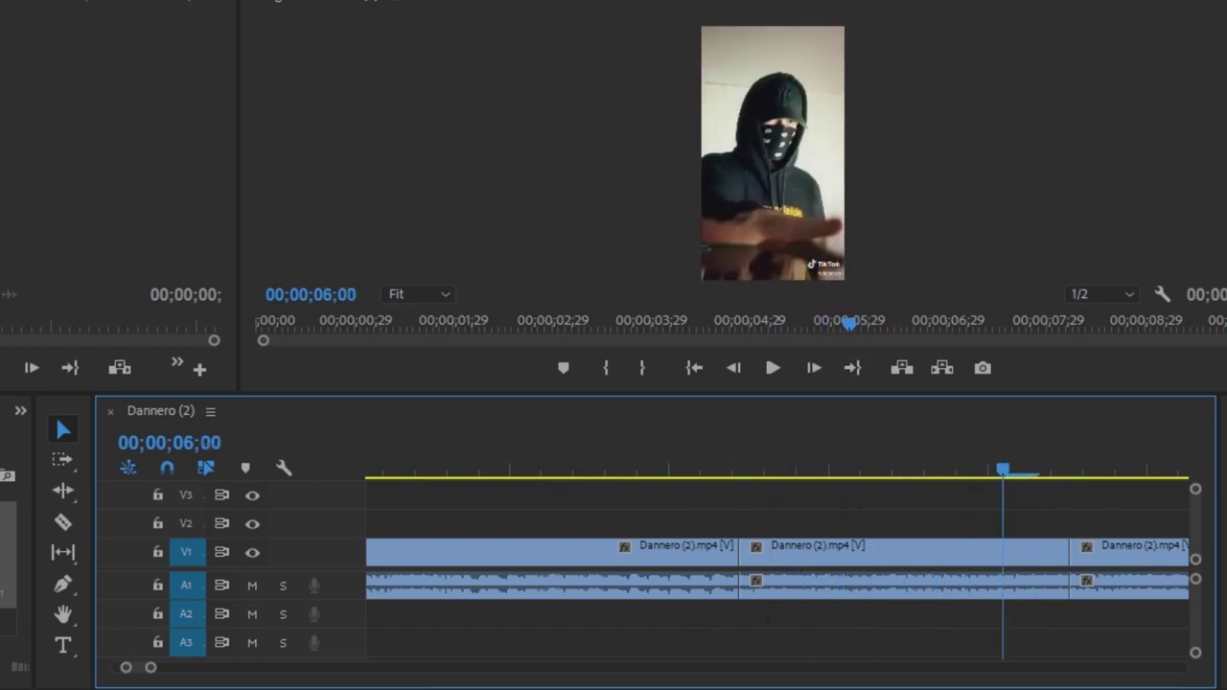
pyautogui.press('Right')
pyautogui.press('Right')
pyautogui.press('Right')
pyautogui.press('Right')
pyautogui.press('Right')
pyautogui.press('Right')
pyautogui.press('Right')
pyautogui.press('Right')
pyautogui.press('Right')
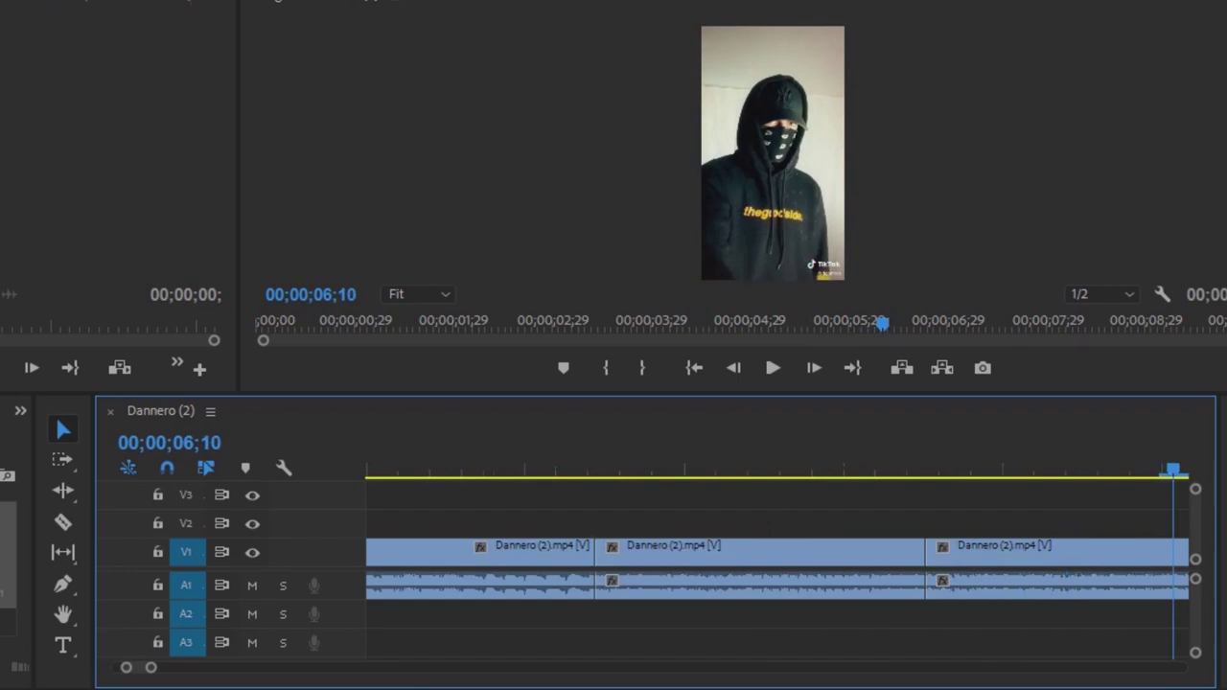
pyautogui.click(729, 470)
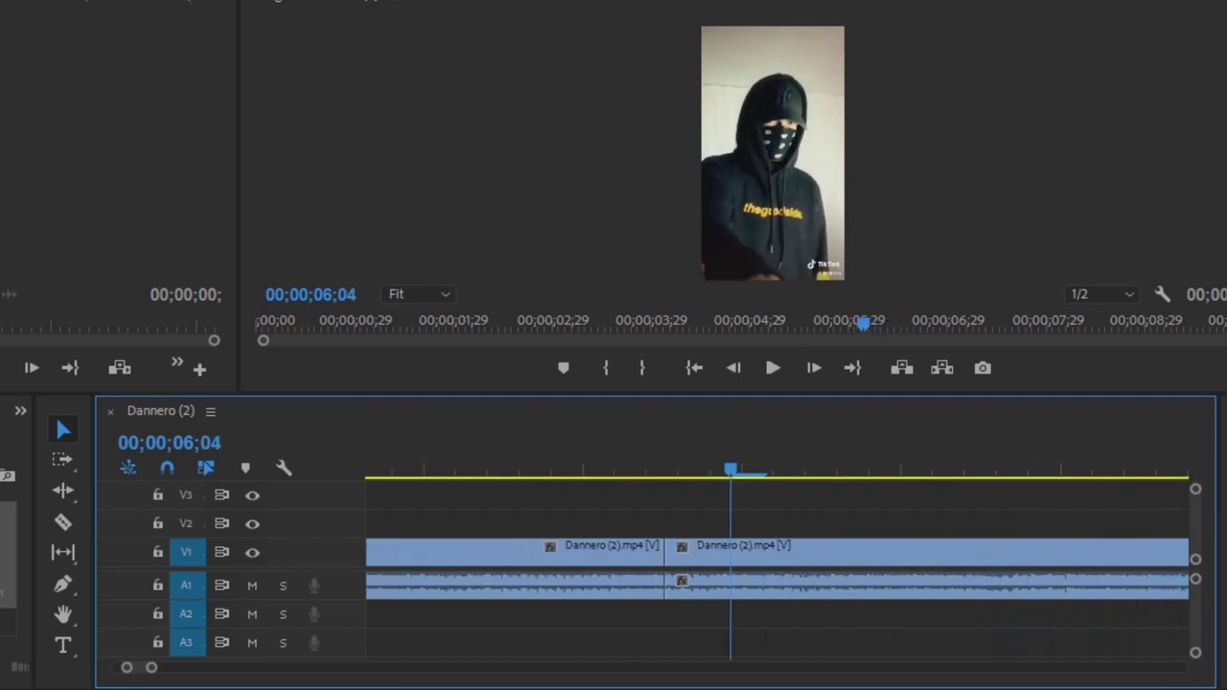
# Step forward through the footage to the first full frame of the white-hoodie scene and split the clip at 00;00;07;16
pyautogui.moveTo(152, 668); pyautogui.dragTo(199, 667)
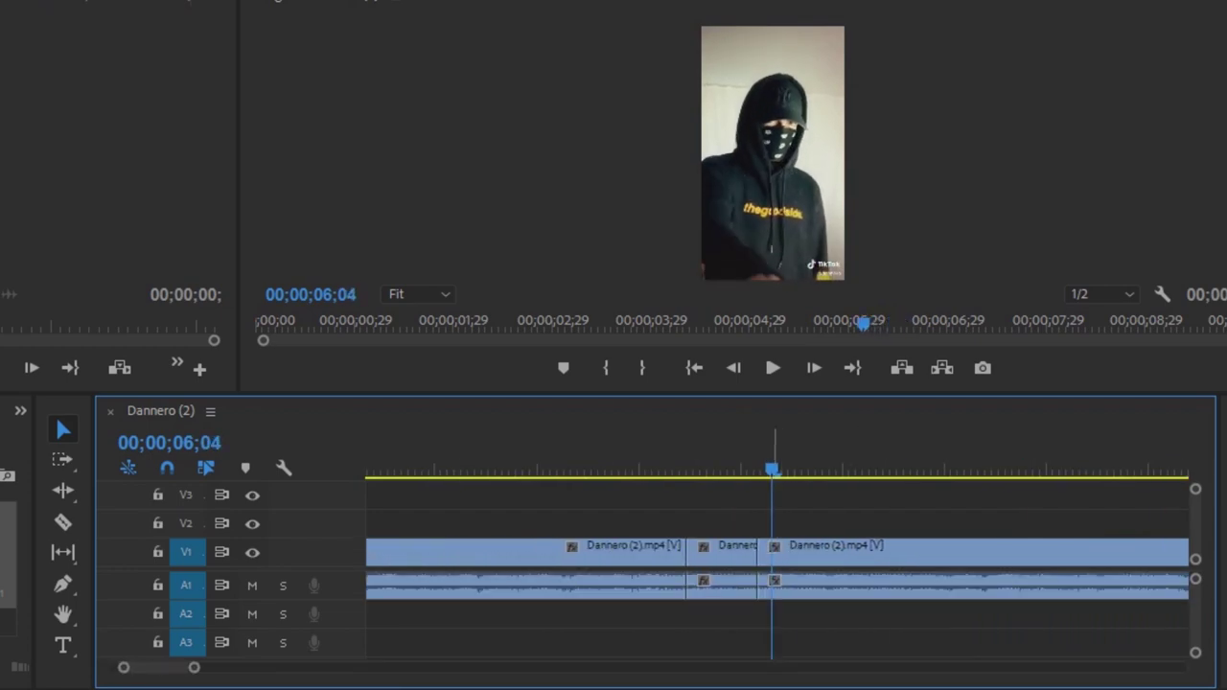
pyautogui.press('Right')
pyautogui.press('Right')
pyautogui.press('Right')
pyautogui.press('Right')
pyautogui.press('Right')
pyautogui.press('Right')
pyautogui.press('Right')
pyautogui.press('Right')
pyautogui.press('Right')
pyautogui.press('Right')
pyautogui.press('Right')
pyautogui.press('Right')
pyautogui.press('Right')
pyautogui.press('Right')
pyautogui.press('Right')
pyautogui.press('Right')
pyautogui.press('Right')
pyautogui.press('Right')
pyautogui.press('Right')
pyautogui.press('Right')
pyautogui.press('Right')
pyautogui.press('Right')
pyautogui.press('Right')
pyautogui.press('Right')
pyautogui.press('Right')
pyautogui.press('Right')
pyautogui.press('Right')
pyautogui.press('Right')
pyautogui.press('Right')
pyautogui.press('Right')
pyautogui.press('Right')
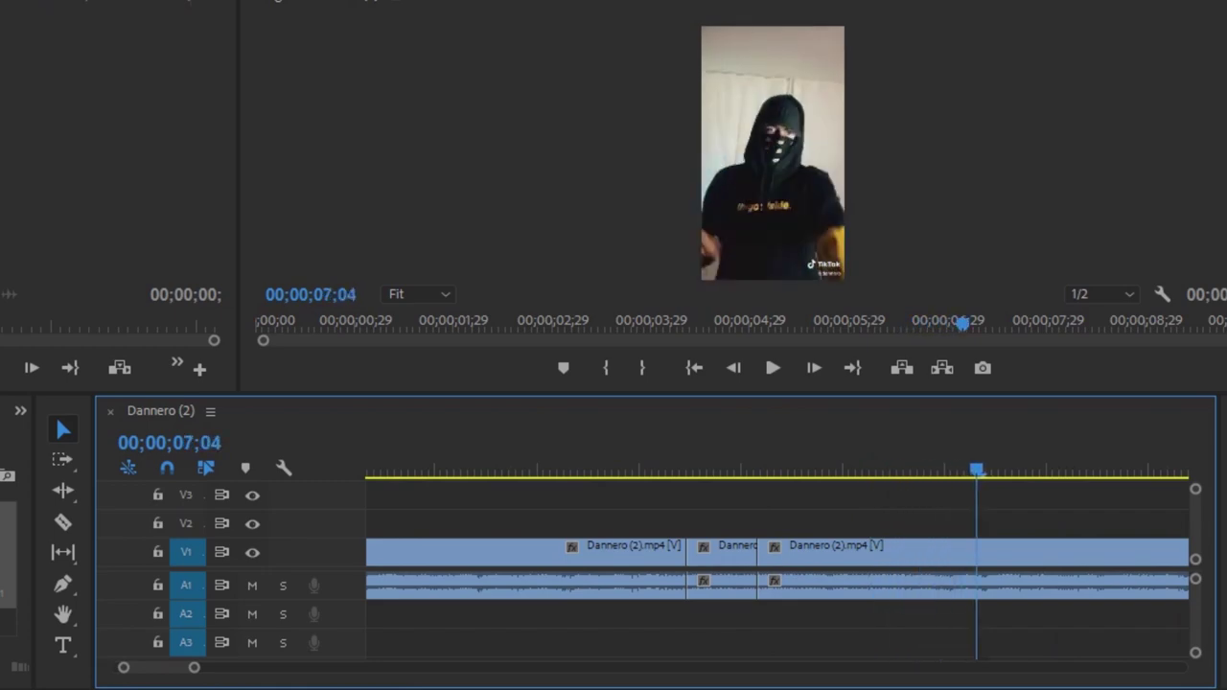
pyautogui.press('Right')
pyautogui.press('Right')
pyautogui.press('Right')
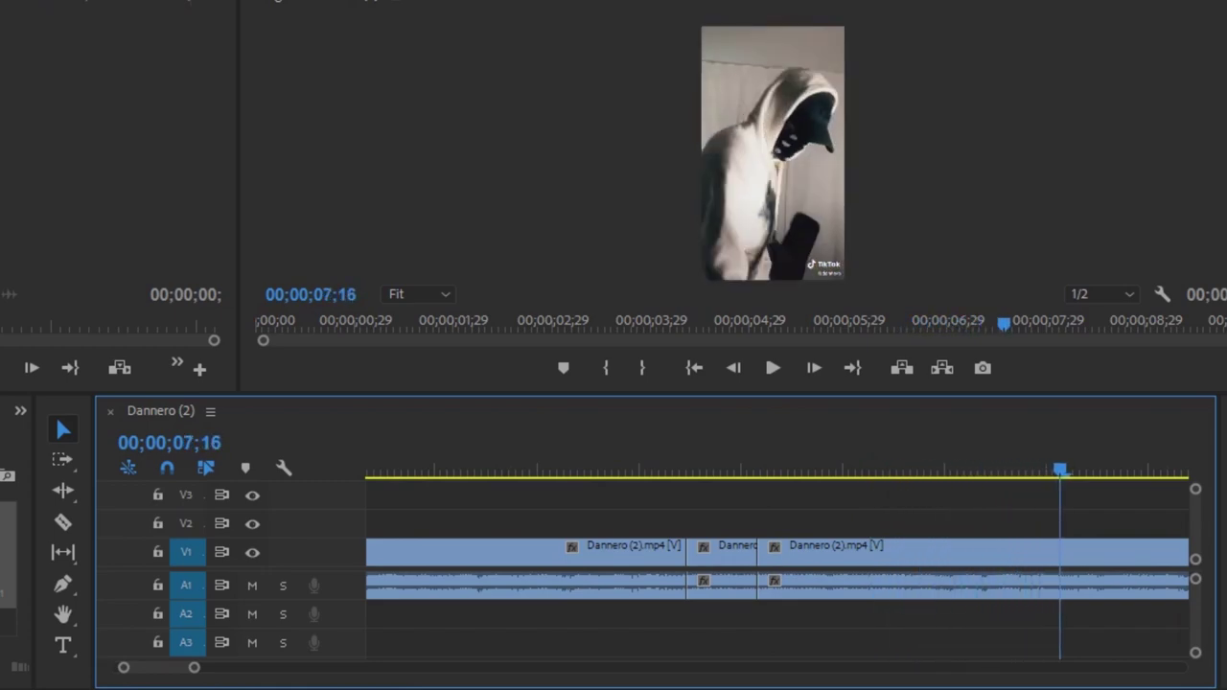
pyautogui.press('Left')
pyautogui.press('Left')
pyautogui.press('Left')
pyautogui.press('Right')
pyautogui.press('Right')
pyautogui.press('Right')
pyautogui.click(63, 522)
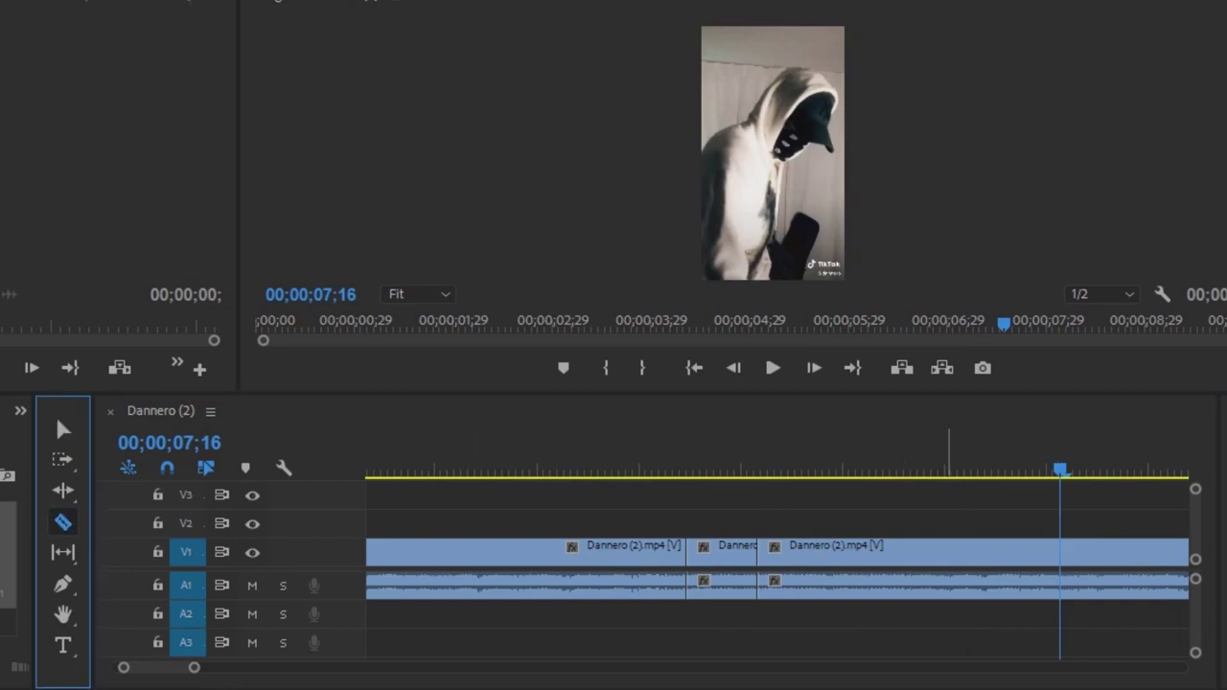
pyautogui.click(1059, 552)
# Go back through the frames before the new cut to the raised-arm frame at 00;00;07;11 and switch to the Selection tool
pyautogui.moveTo(1061, 468); pyautogui.dragTo(962, 468)
pyautogui.press('Right')
pyautogui.press('Right')
pyautogui.press('Right')
pyautogui.press('Right')
pyautogui.press('Right')
pyautogui.press('Right')
pyautogui.press('Right')
pyautogui.press('Right')
pyautogui.press('Right')
pyautogui.press('Right')
pyautogui.press('Right')
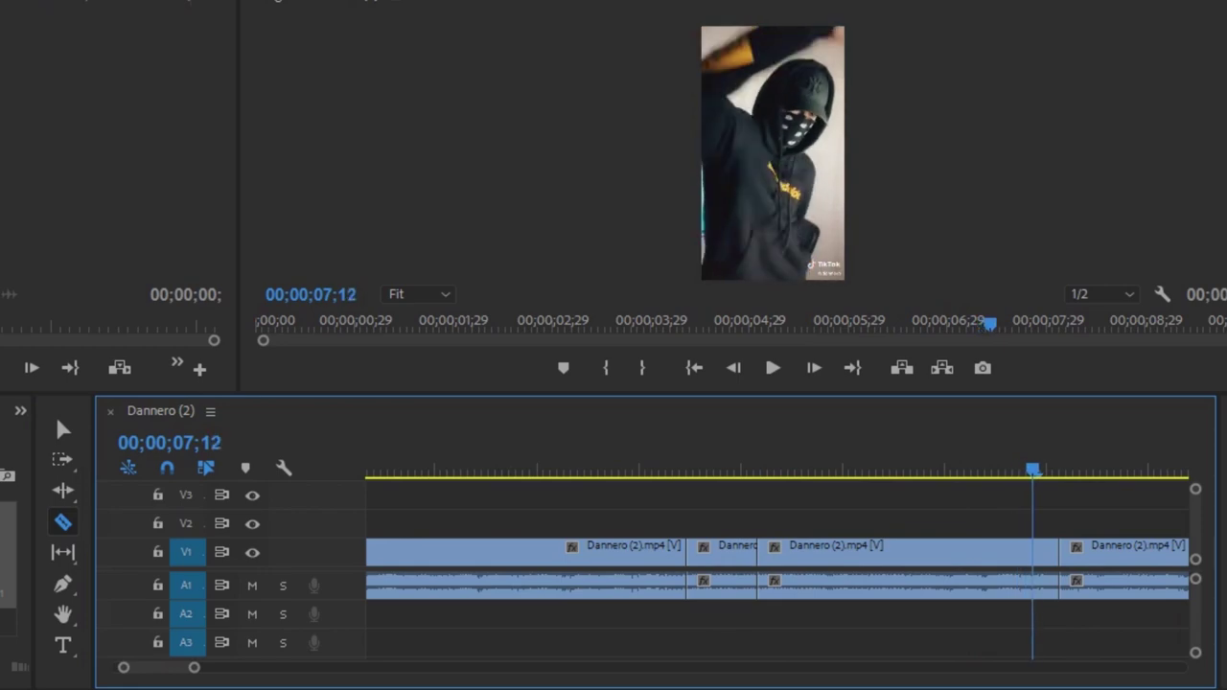
pyautogui.press('Left')
pyautogui.press('Left')
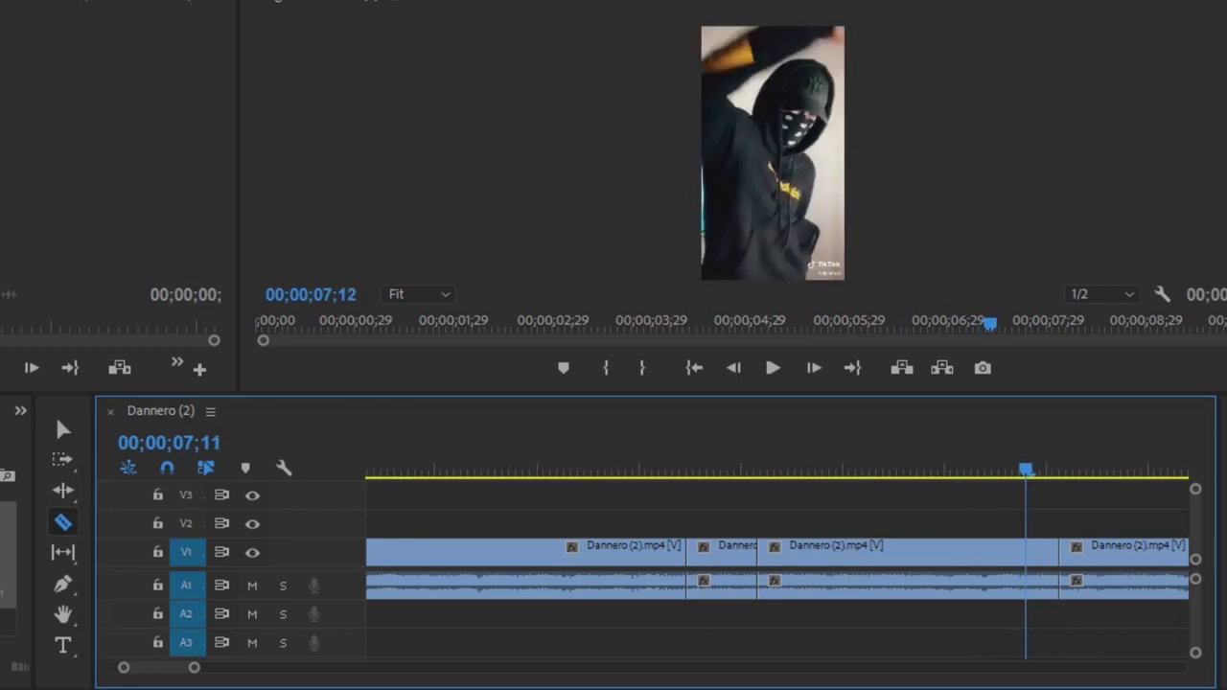
pyautogui.press('v')
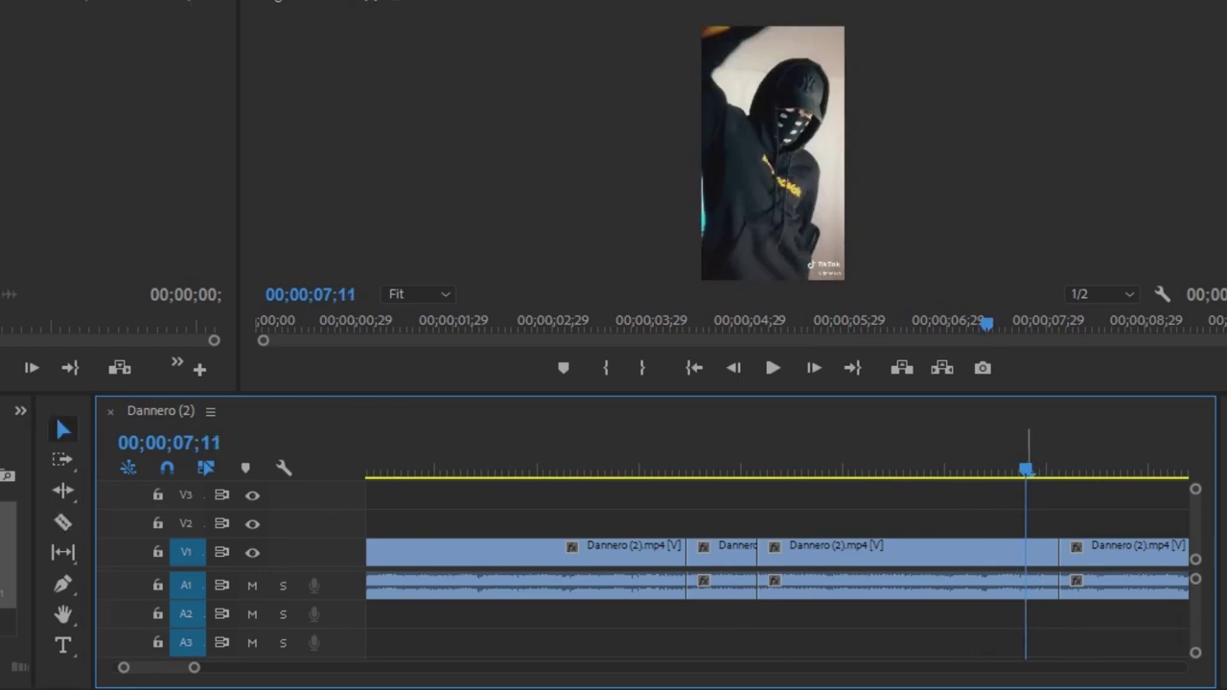
# Examine the arm-swing transition frame by frame between 00;00;07;11 and 00;00;07;16 to study how the arm masks in the white hoodie
pyautogui.press('Left')
pyautogui.press('Left')
pyautogui.press('Left')
pyautogui.press('Left')
pyautogui.press('Left')
pyautogui.press('Left')
pyautogui.press('Left')
pyautogui.press('Left')
pyautogui.press('Left')
pyautogui.press('Right')
pyautogui.press('Right')
pyautogui.press('Right')
pyautogui.press('Right')
pyautogui.press('Right')
pyautogui.press('Right')
pyautogui.press('Right')
pyautogui.press('Right')
pyautogui.press('Right')
pyautogui.press('Right')
pyautogui.press('Right')
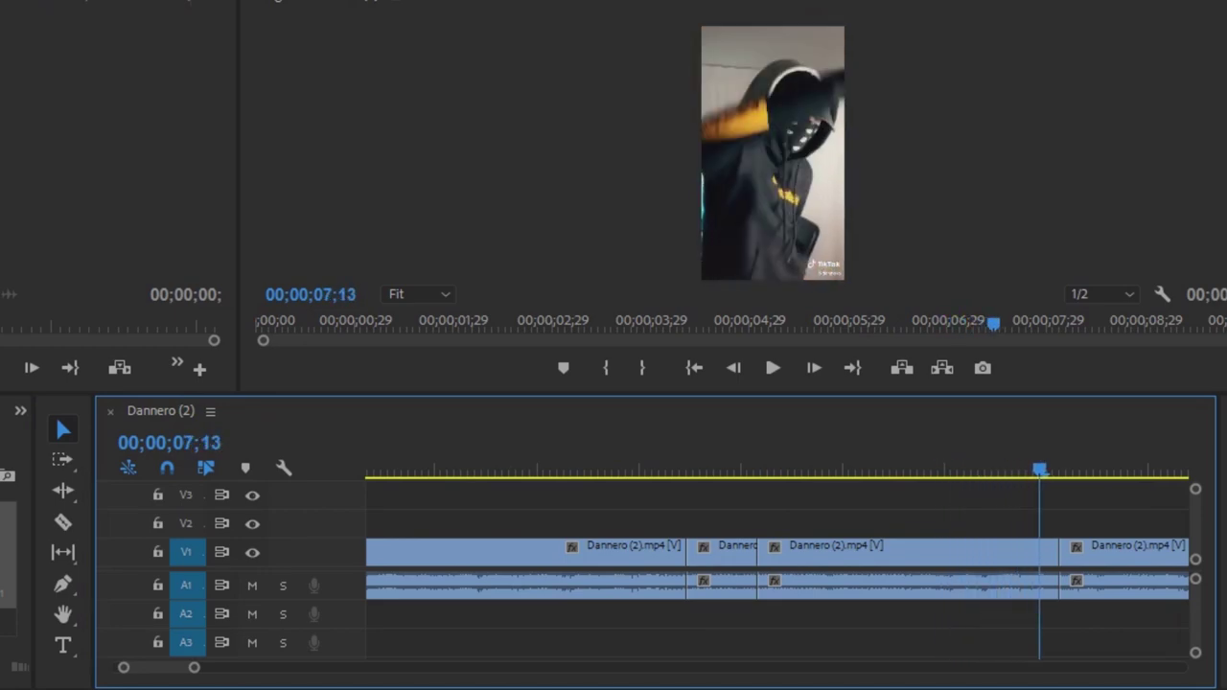
pyautogui.press('Right')
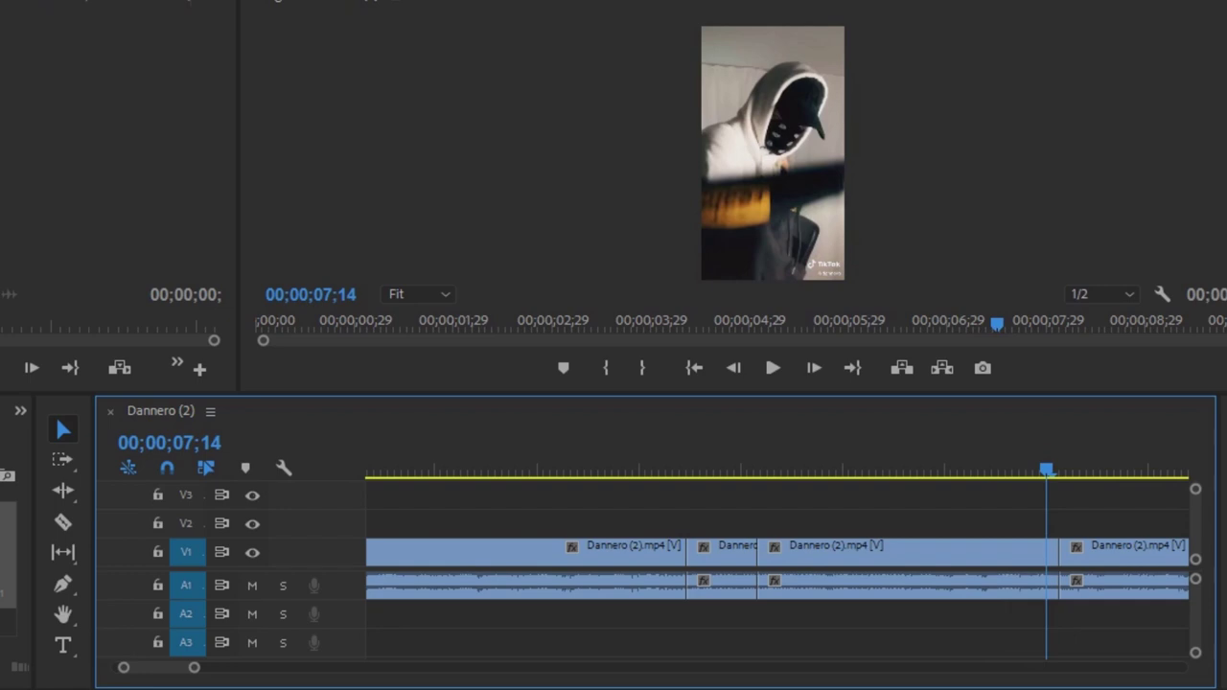
pyautogui.press('Right')
pyautogui.press('Right')
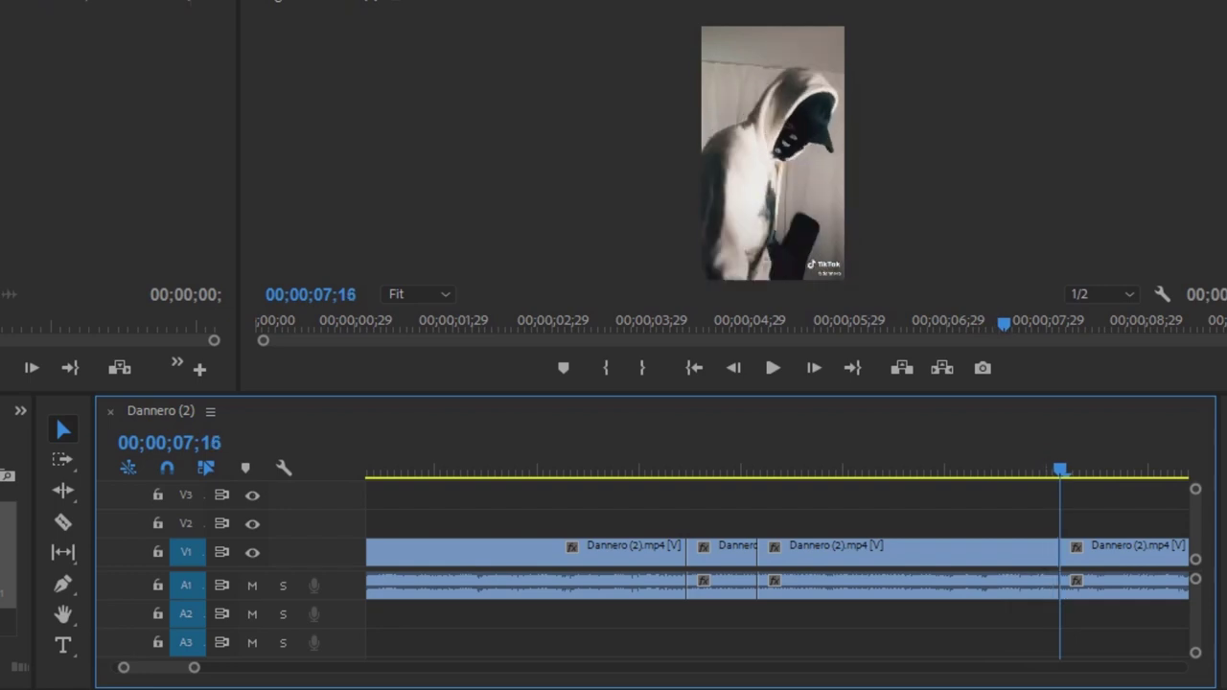
pyautogui.press('Left')
pyautogui.press('Left')
pyautogui.press('Left')
pyautogui.press('Left')
pyautogui.press('Left')
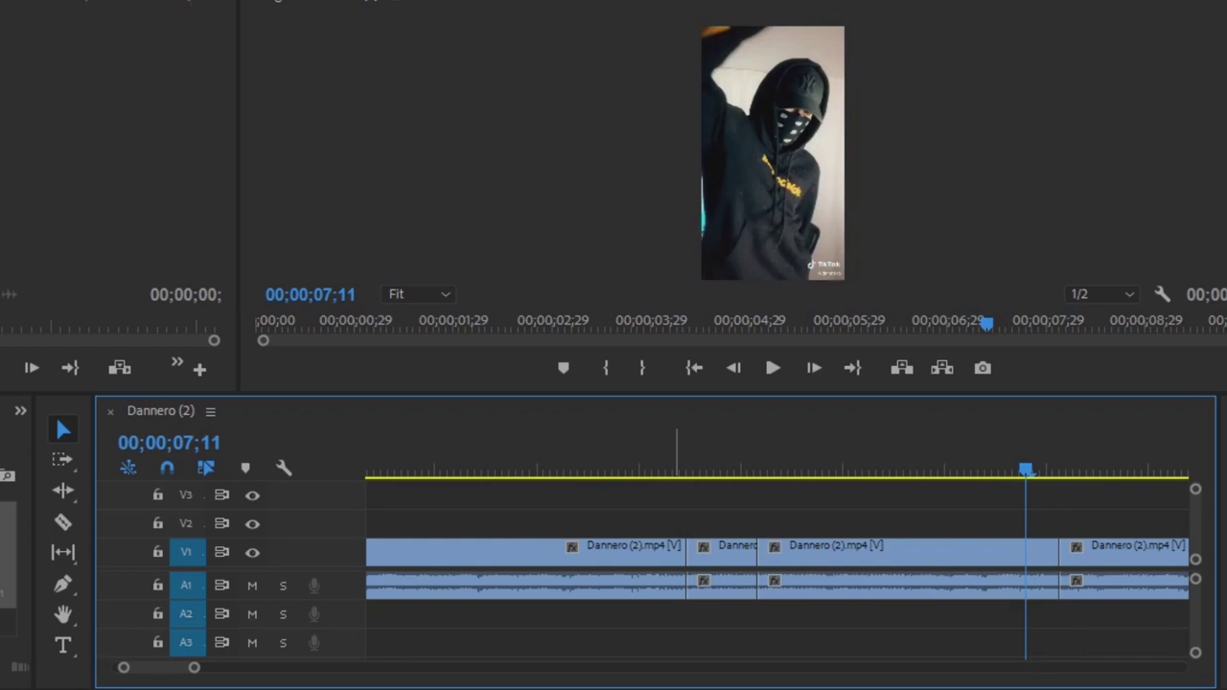
# Examine the white-hoodie clip frame by frame from the cut at 00;00;07;16 and advance the playhead to 00;00;08;20
pyautogui.moveTo(726, 460); pyautogui.dragTo(1060, 470)
pyautogui.press('Right')
pyautogui.press('Right')
pyautogui.press('Right')
pyautogui.press('Right')
pyautogui.press('Right')
pyautogui.press('Right')
pyautogui.press('Right')
pyautogui.press('Right')
pyautogui.press('Right')
pyautogui.press('Right')
pyautogui.press('Right')
pyautogui.press('Right')
pyautogui.press('Right')
pyautogui.press('Right')
pyautogui.press('Right')
pyautogui.press('Right')
pyautogui.press('Right')
pyautogui.press('Right')
pyautogui.press('Right')
pyautogui.press('Right')
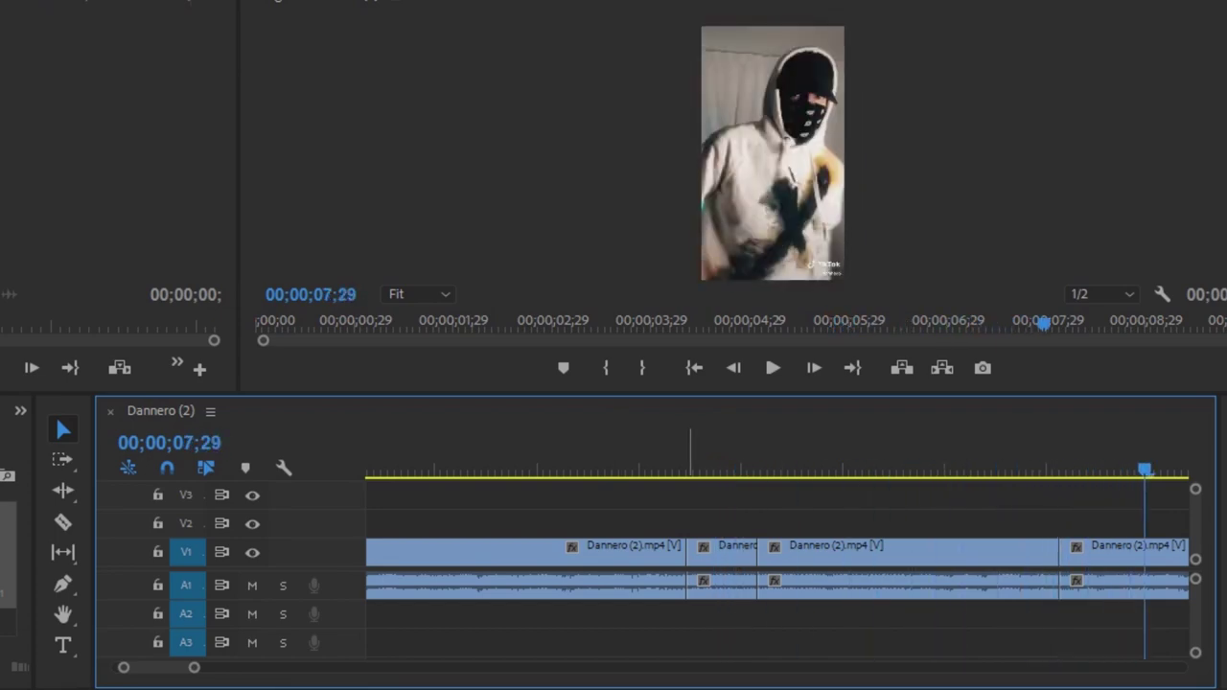
pyautogui.moveTo(832, 469); pyautogui.dragTo(880, 470)
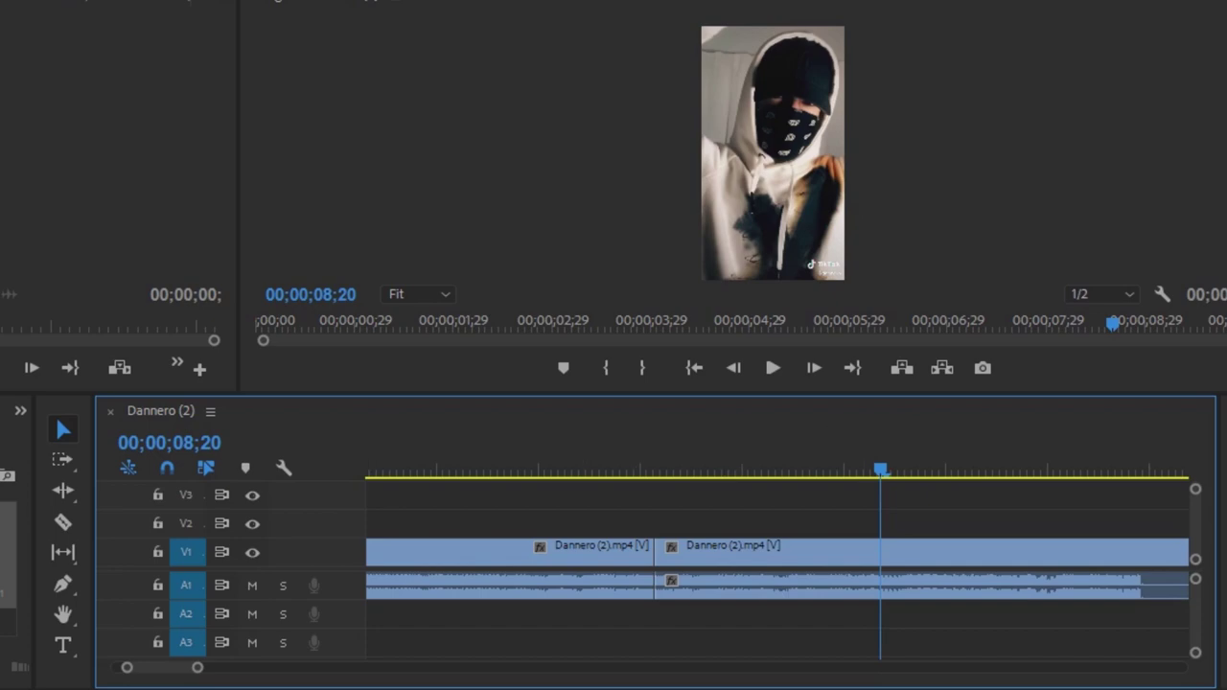
# Play back and scrub through the end of the white-hoodie scene to view the hand-wipe transition over the face
pyautogui.moveTo(197, 667); pyautogui.dragTo(223, 668)
pyautogui.click(679, 469)
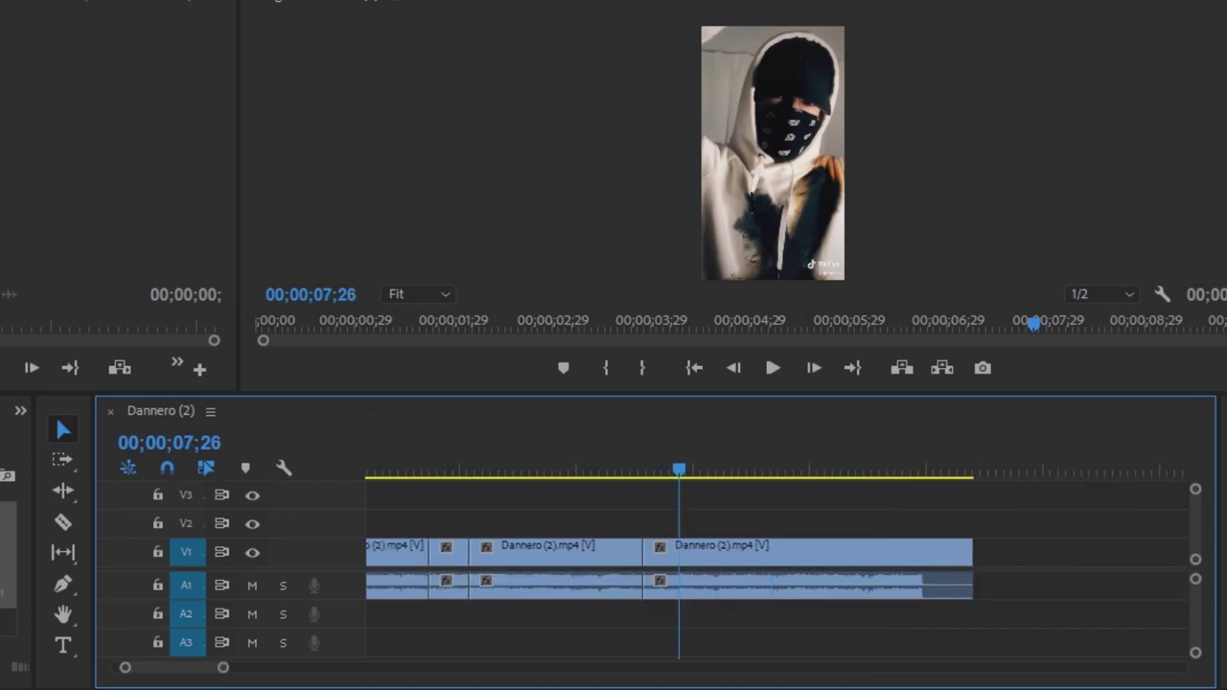
pyautogui.press('space')
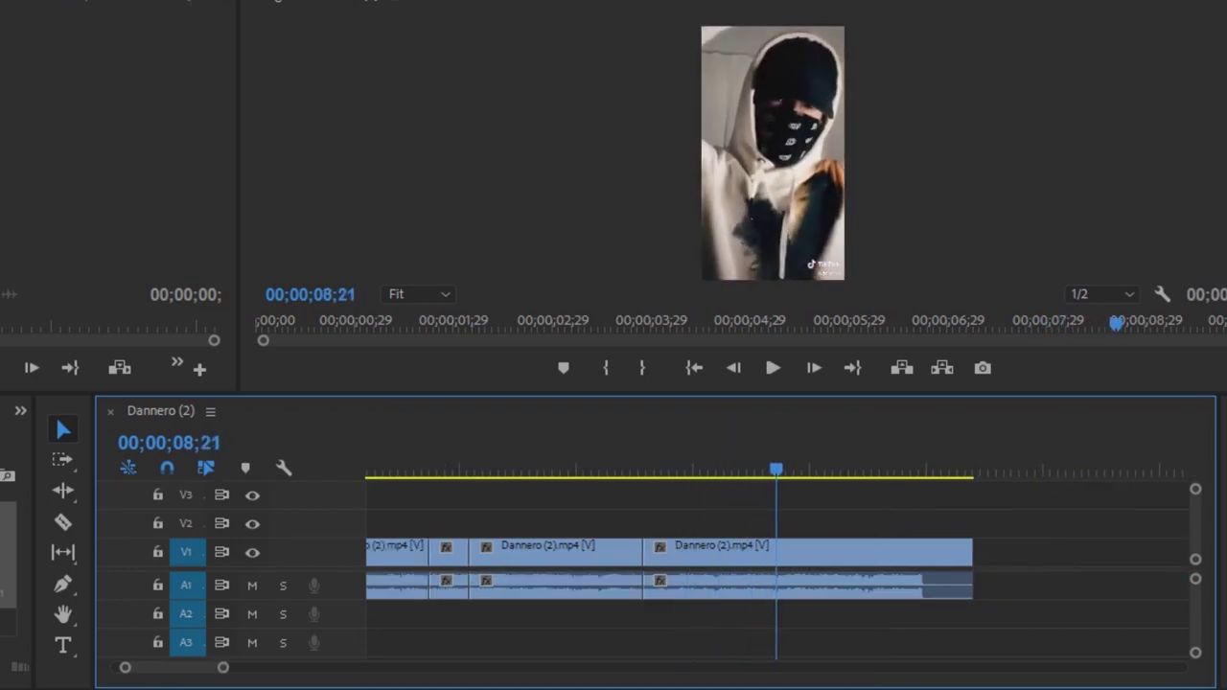
pyautogui.moveTo(777, 469); pyautogui.dragTo(750, 469)
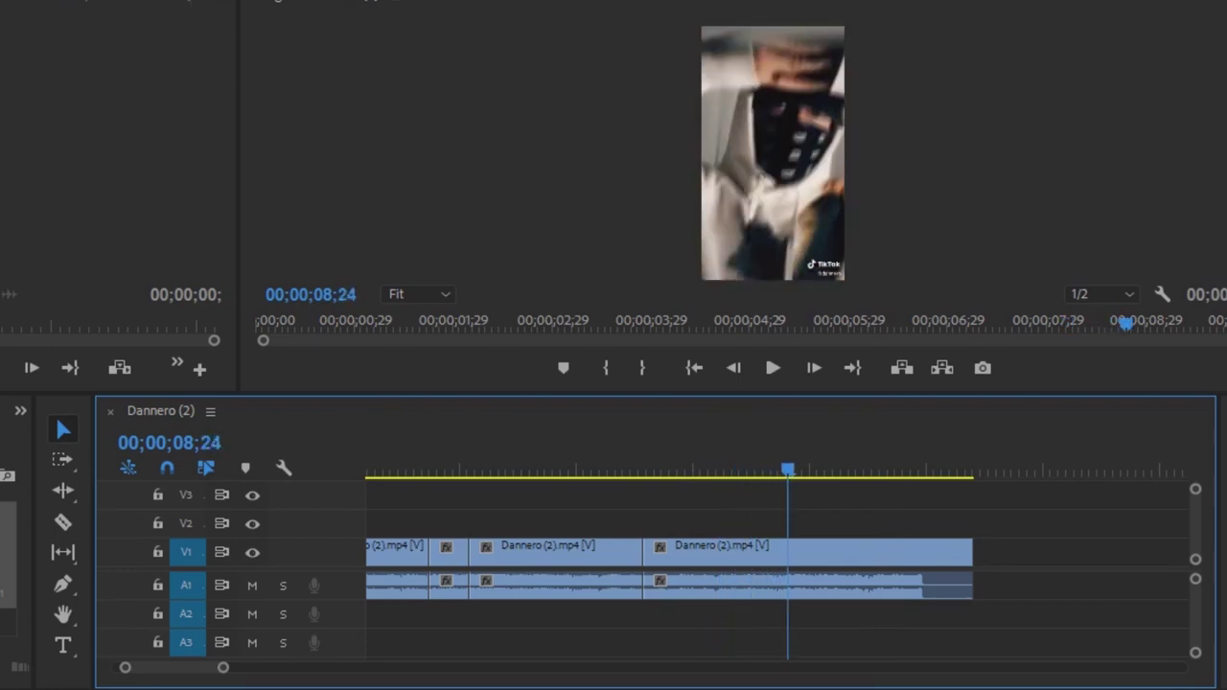
pyautogui.moveTo(788, 469); pyautogui.dragTo(732, 469)
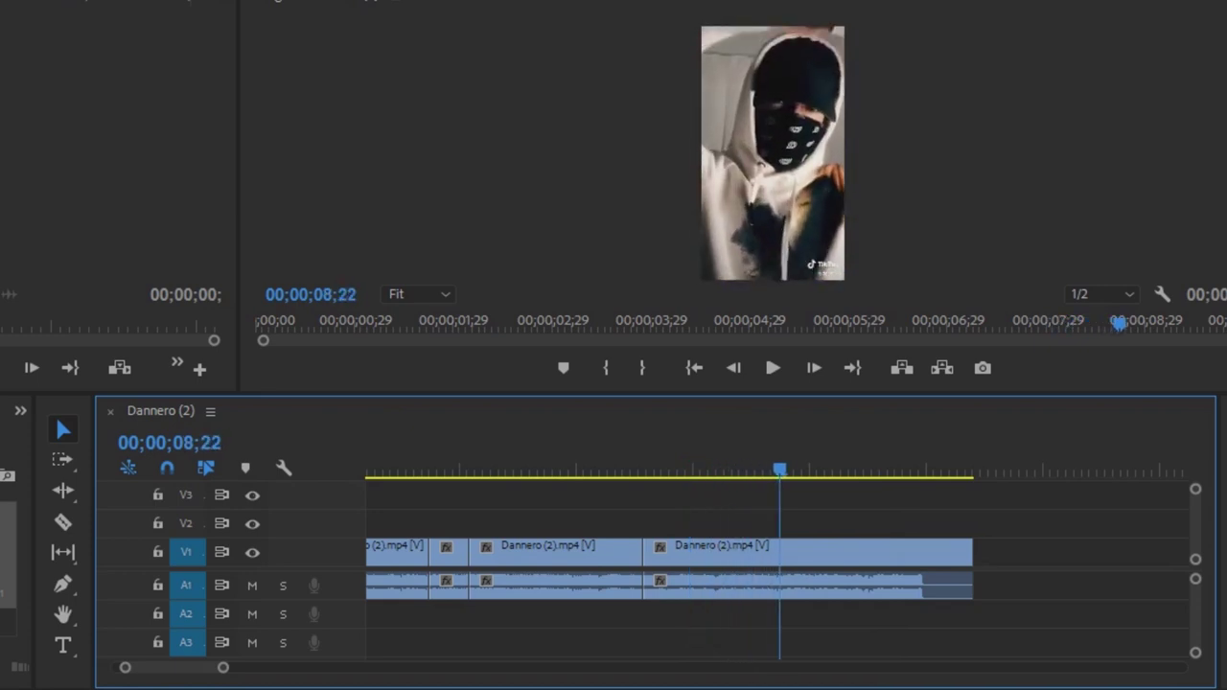
pyautogui.press('space')
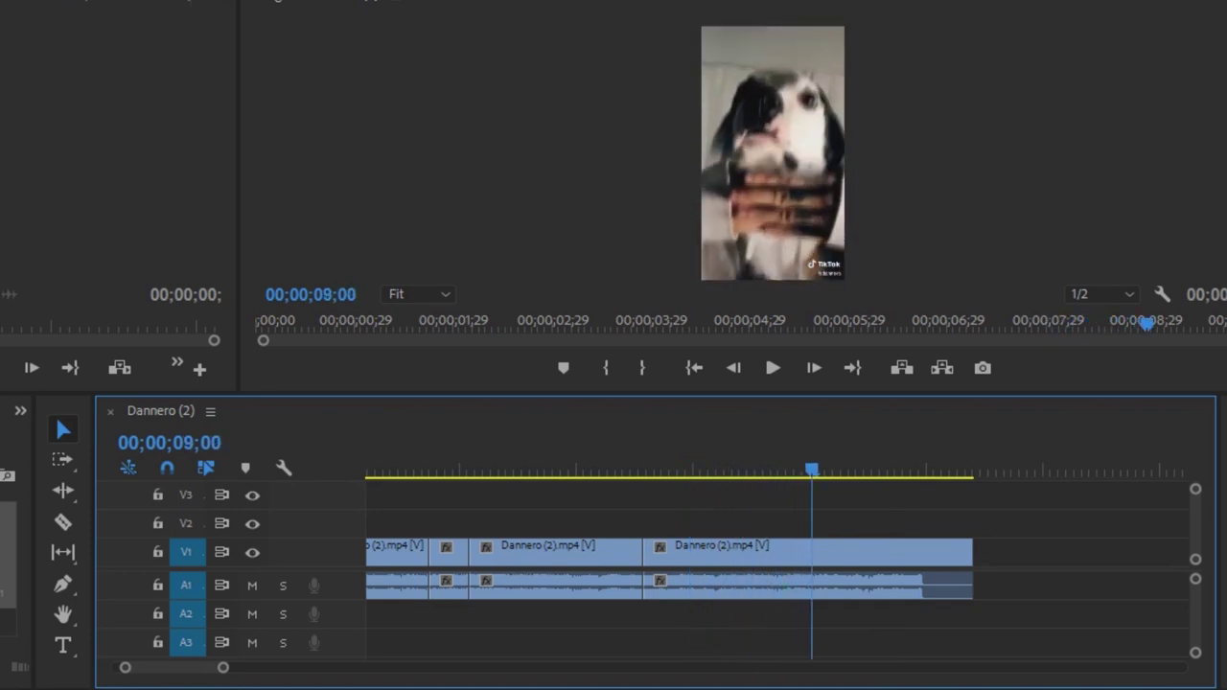
# Examine the hand-wipe transition frame by frame up to 00;00;09;10 to study how the hand reveals the dog's face
pyautogui.press('Left')
pyautogui.press('Left')
pyautogui.press('Left')
pyautogui.press('Left')
pyautogui.press('Left')
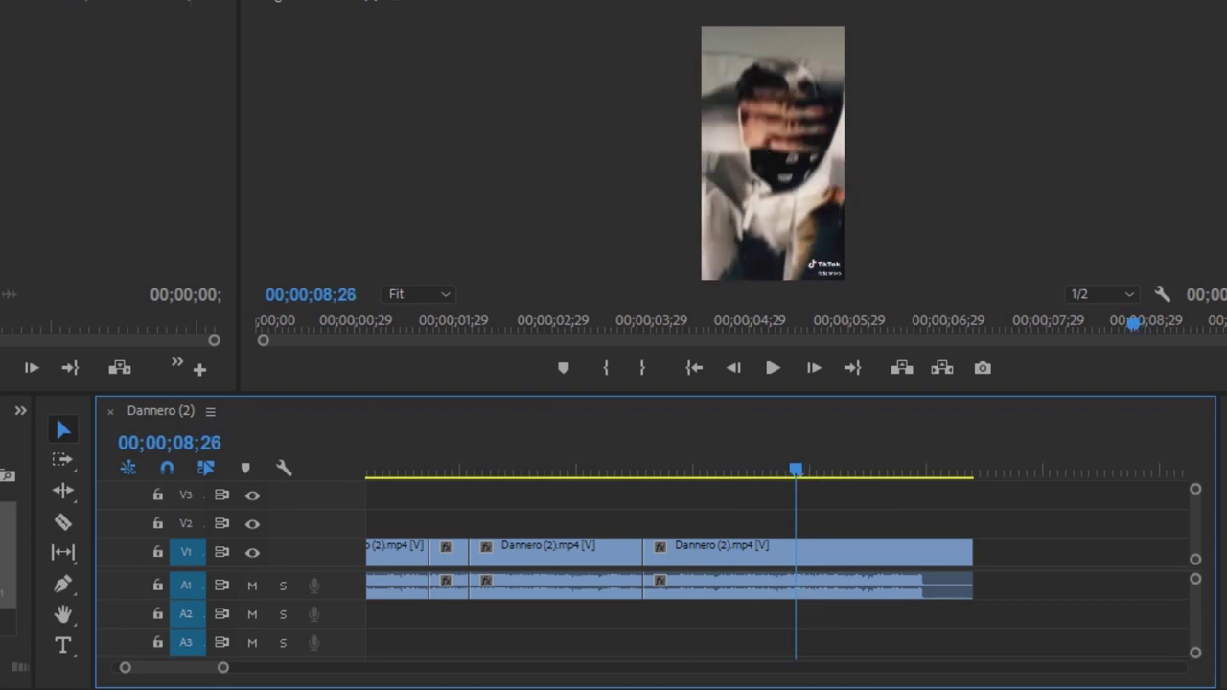
pyautogui.press('Right')
pyautogui.press('Right')
pyautogui.press('Right')
pyautogui.press('Right')
pyautogui.press('Right')
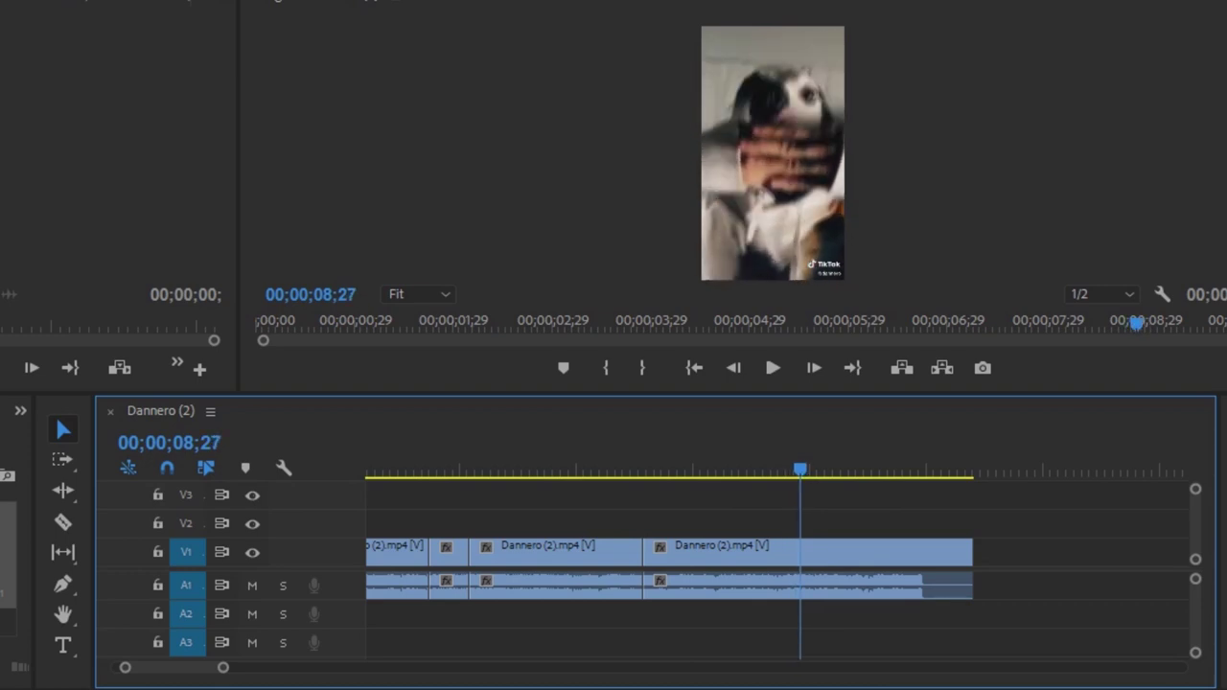
pyautogui.press('Right')
pyautogui.press('Right')
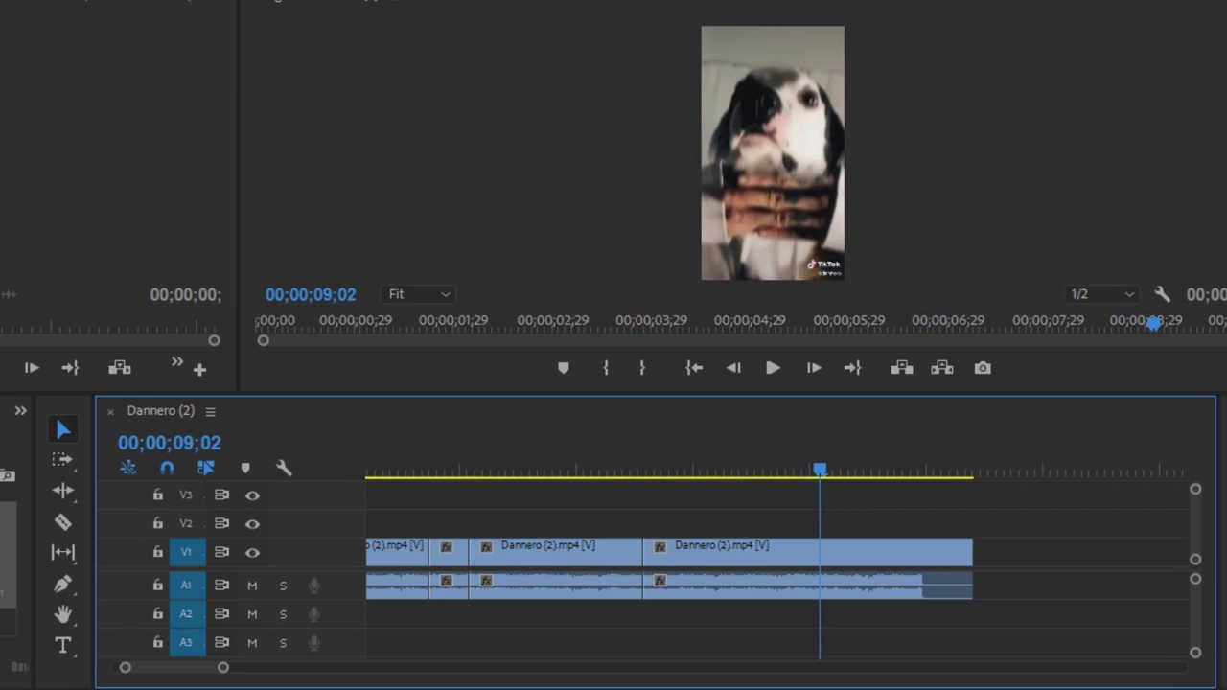
pyautogui.press('Right')
pyautogui.press('Right')
pyautogui.press('Right')
pyautogui.press('Right')
pyautogui.press('Right')
pyautogui.press('Right')
pyautogui.press('Right')
pyautogui.press('Right')
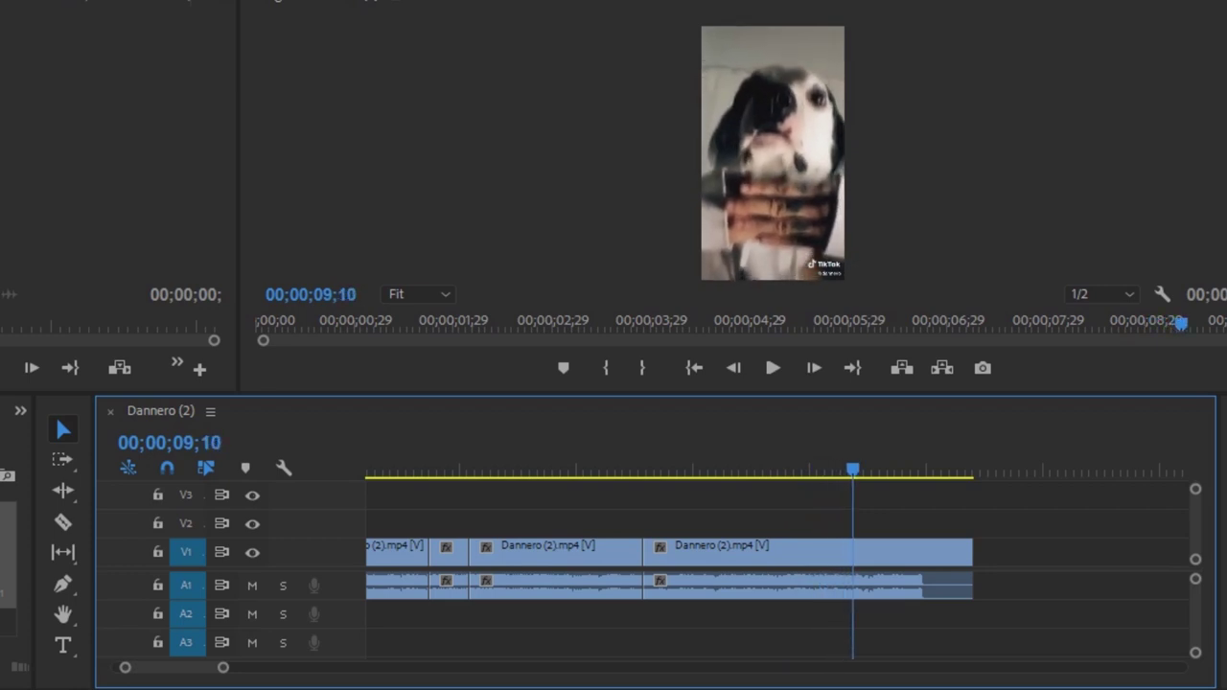
# Examine the hand wipe from the dog's face to the masked hoodie frame by frame between 00;00;09;10 and 00;00;09;20
pyautogui.press('Right')
pyautogui.press('Right')
pyautogui.press('Right')
pyautogui.press('Right')
pyautogui.press('Right')
pyautogui.press('Right')
pyautogui.press('Right')
pyautogui.press('Right')
pyautogui.press('Right')
pyautogui.press('Right')
pyautogui.press('Right')
pyautogui.press('Left')
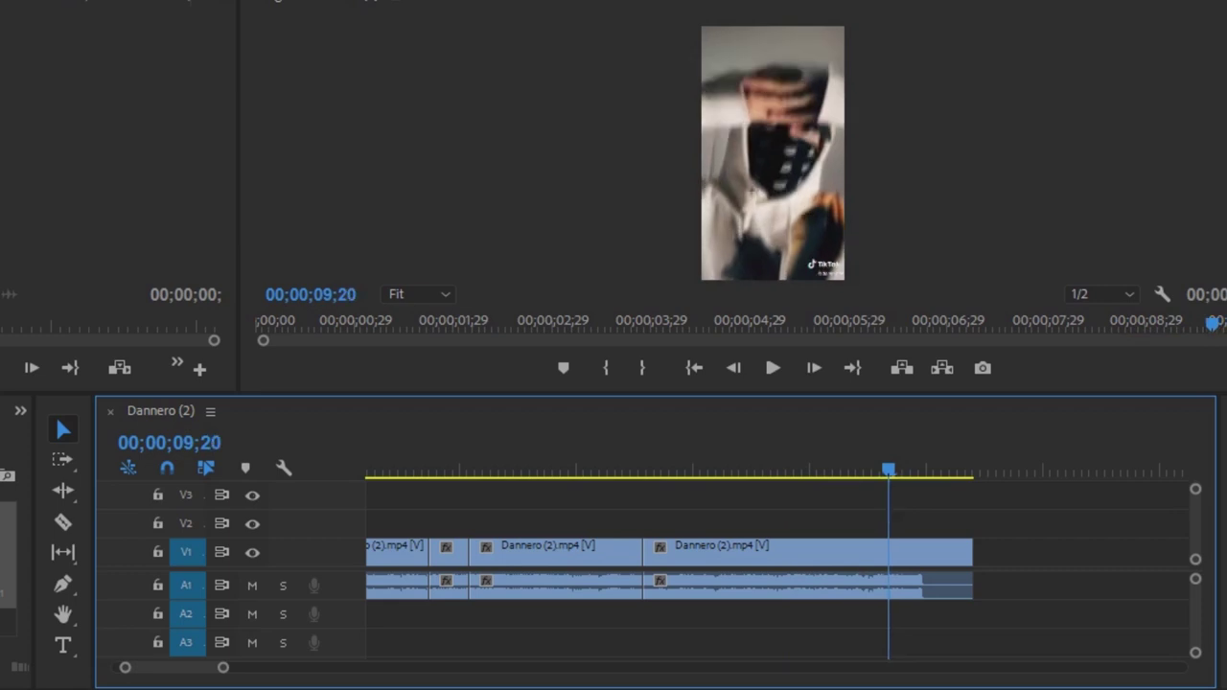
pyautogui.press('Left')
pyautogui.press('Left')
pyautogui.press('Left')
pyautogui.press('Left')
pyautogui.press('Left')
pyautogui.press('Left')
pyautogui.press('Left')
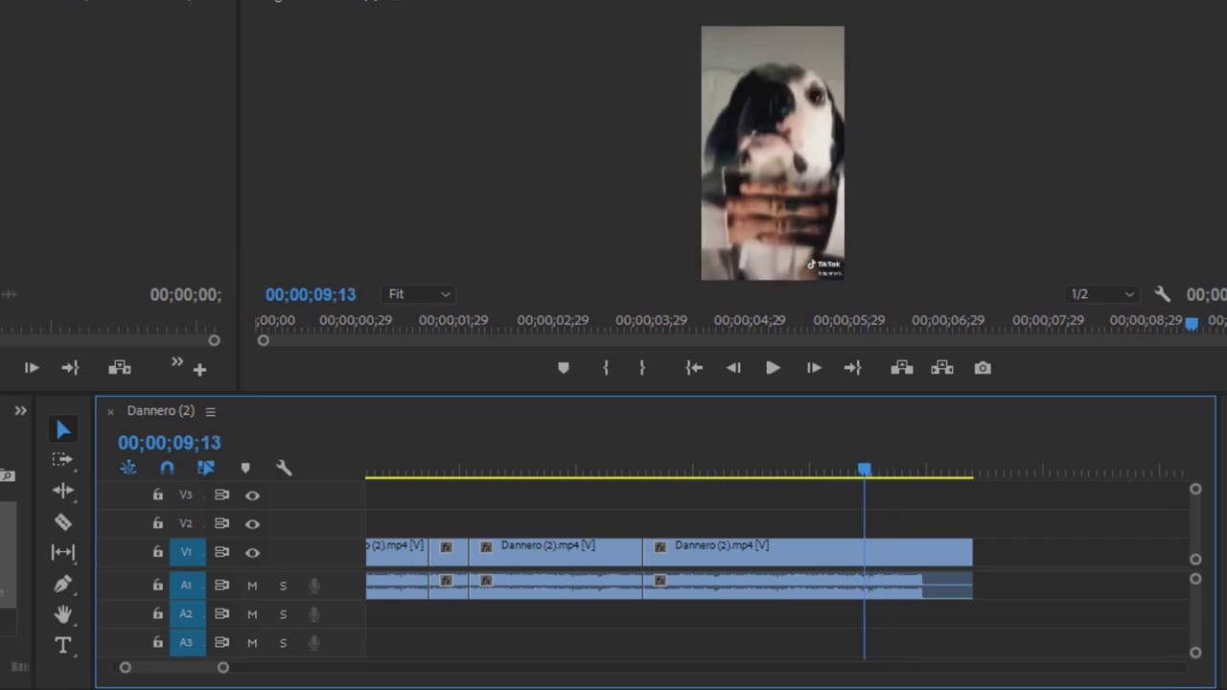
pyautogui.press('Left')
pyautogui.press('Left')
# Review the upward hand wipe frame by frame through 00;00;09;24 and back to study the mask edge between dog and masked face
pyautogui.press('Right')
pyautogui.press('Right')
pyautogui.press('Right')
pyautogui.press('Right')
pyautogui.press('Right')
pyautogui.press('Right')
pyautogui.press('Right')
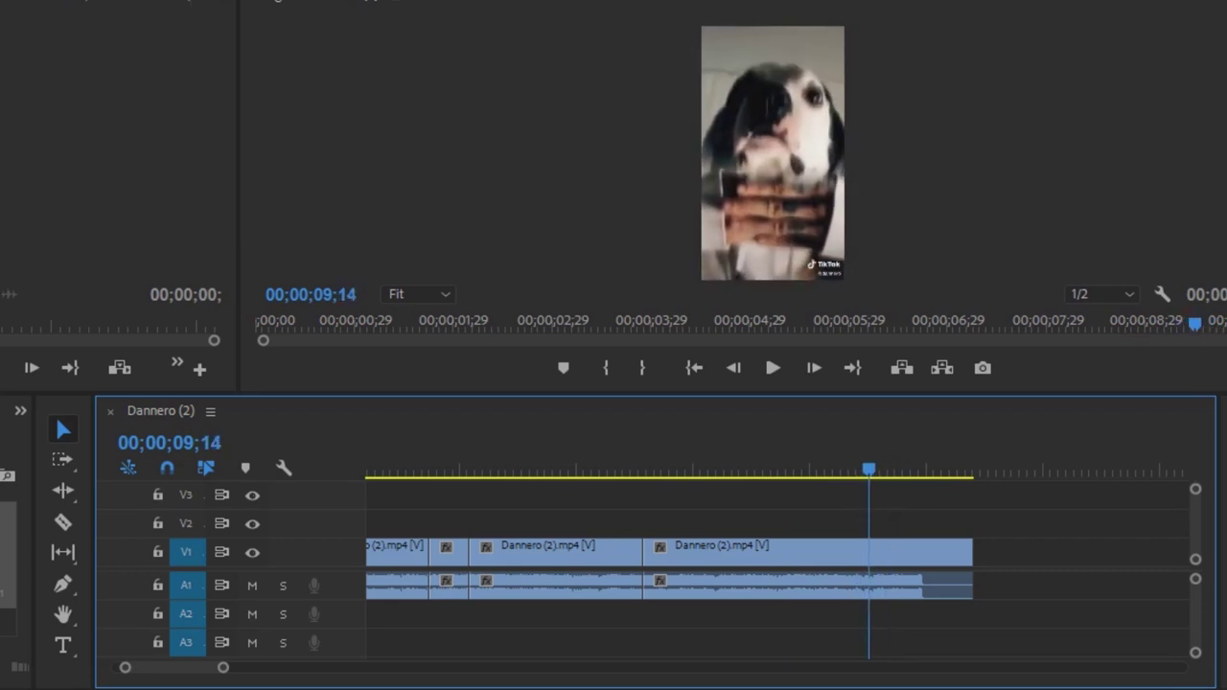
pyautogui.press('Right')
pyautogui.press('Right')
pyautogui.press('Right')
pyautogui.press('Right')
pyautogui.press('Right')
pyautogui.press('Right')
pyautogui.press('Right')
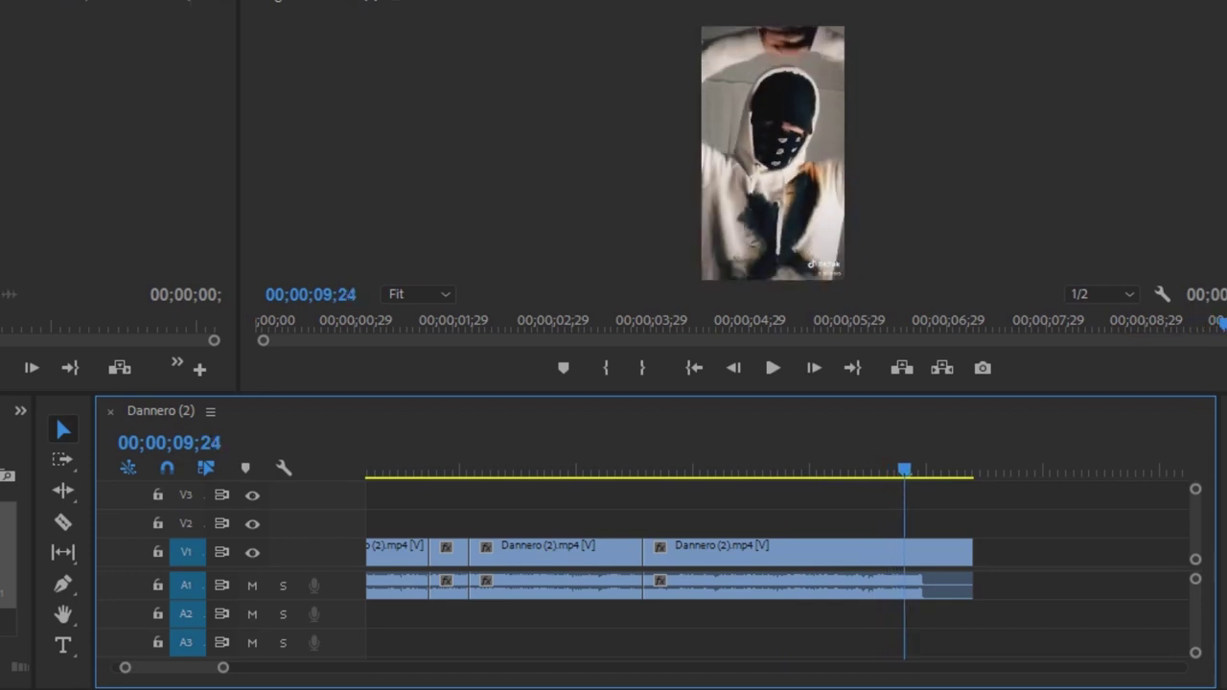
pyautogui.press('Left')
pyautogui.press('Left')
pyautogui.press('Left')
pyautogui.press('Left')
pyautogui.press('Left')
pyautogui.press('Left')
pyautogui.press('Left')
pyautogui.press('Right')
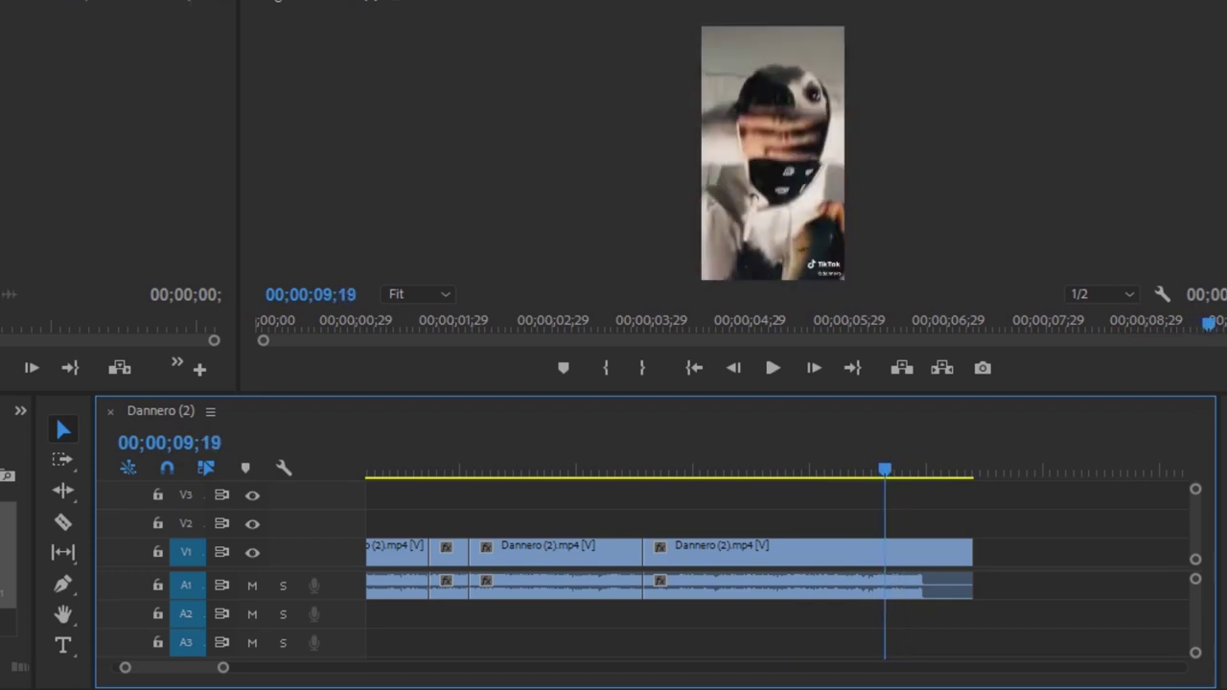
# Examine the end of the hand wipe frame by frame up to 00;00;10;02, where the arms come down
pyautogui.press('Right')
pyautogui.press('Right')
pyautogui.press('Right')
pyautogui.press('Right')
pyautogui.press('Right')
pyautogui.press('Right')
pyautogui.press('Right')
pyautogui.press('Right')
pyautogui.press('Right')
pyautogui.press('Right')
pyautogui.press('Right')
pyautogui.press('Right')
pyautogui.press('Right')
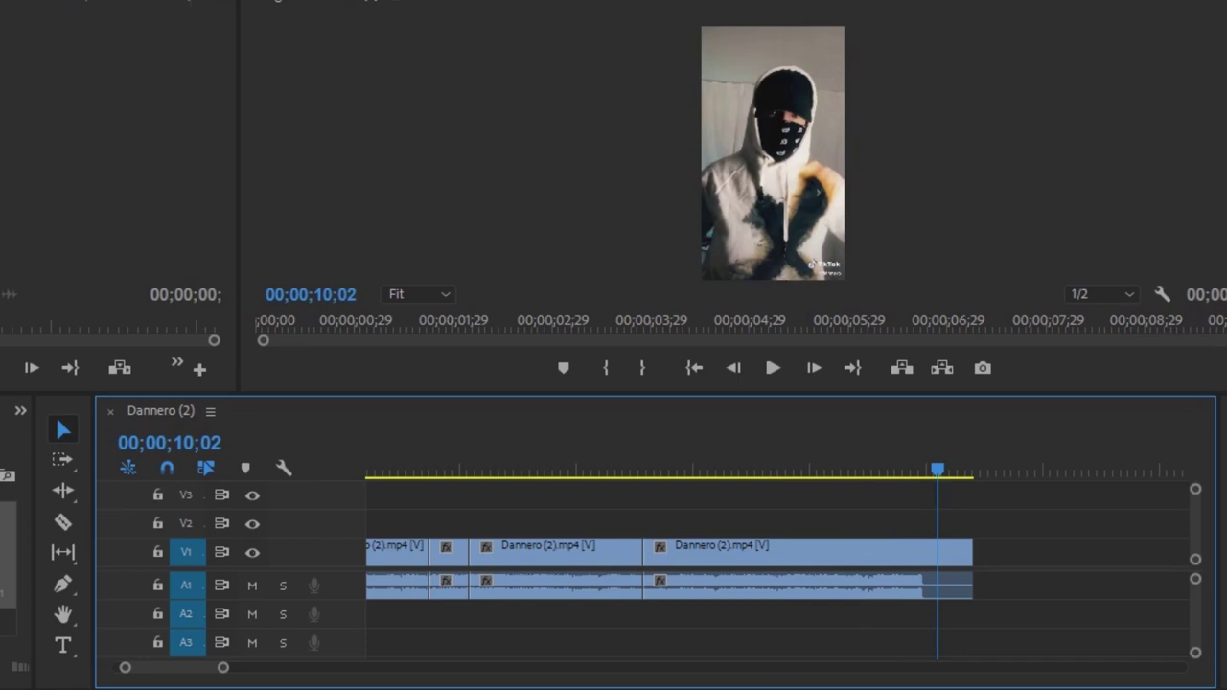
pyautogui.hotkey('shift', '4')
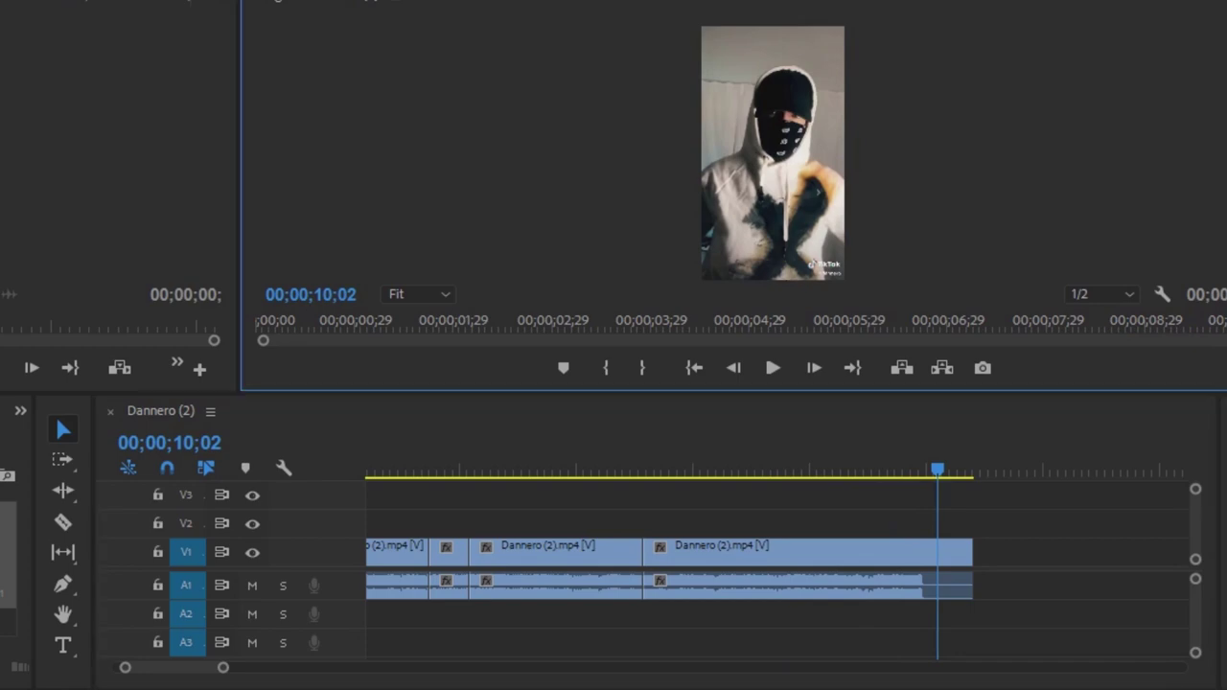
pyautogui.hotkey('shift', '3')
# Review both hand wipes backward frame by frame from 00;00;10;02 to about 00;00;08;15, before the dog's face is revealed
pyautogui.press('Left')
pyautogui.press('Left')
pyautogui.press('Left')
pyautogui.press('Left')
pyautogui.press('Left')
pyautogui.press('Left')
pyautogui.press('Left')
pyautogui.press('Left')
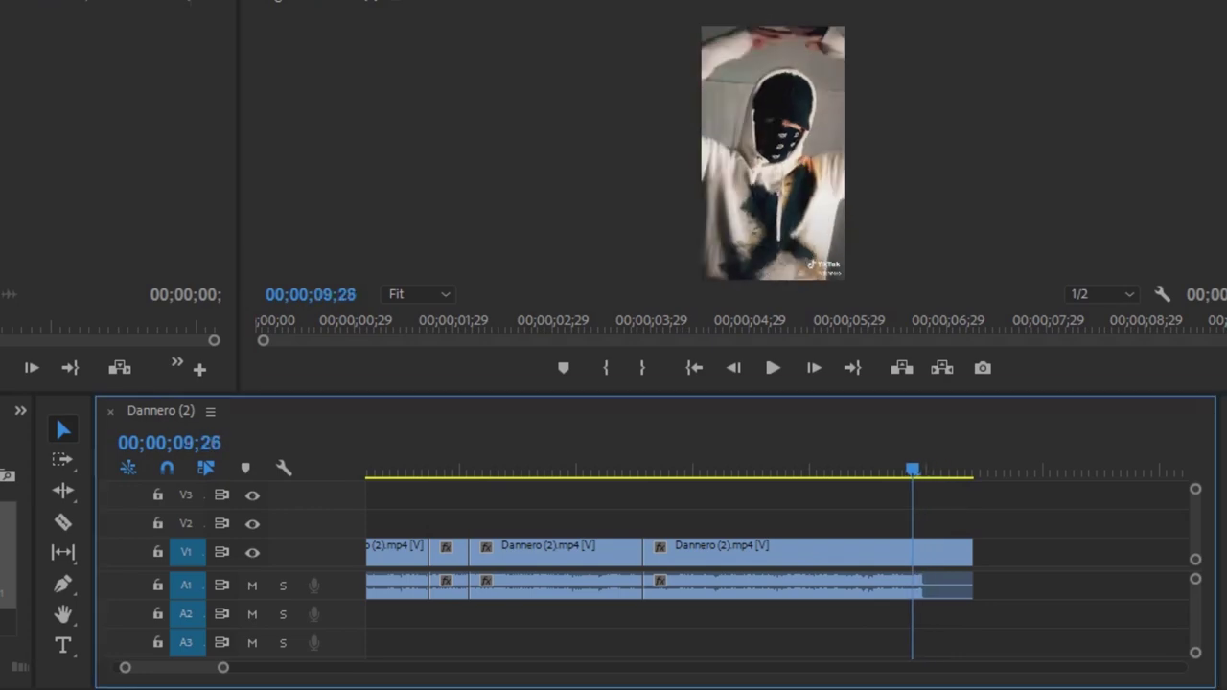
pyautogui.press('Left')
pyautogui.press('Left')
pyautogui.press('Left')
pyautogui.press('Left')
pyautogui.press('Left')
pyautogui.press('Left')
pyautogui.press('Left')
pyautogui.press('Left')
pyautogui.press('Left')
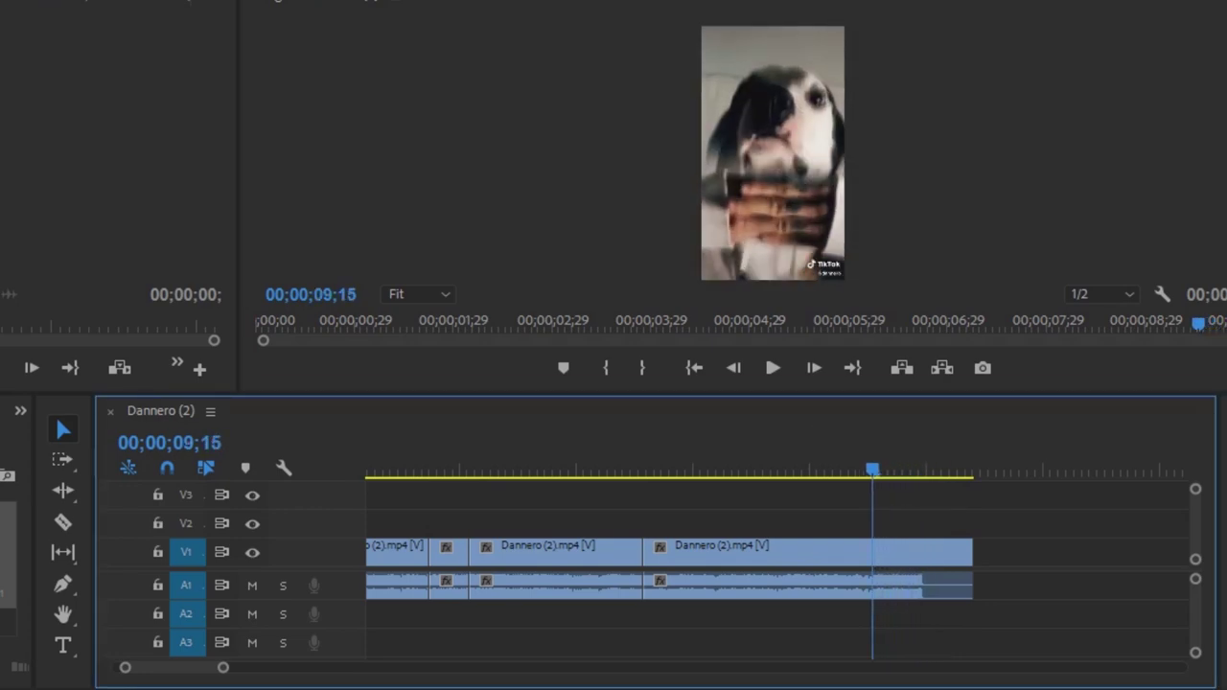
pyautogui.press('Left')
pyautogui.press('Left')
pyautogui.press('Left')
pyautogui.press('Left')
pyautogui.press('Left')
pyautogui.press('Left')
pyautogui.press('Left')
pyautogui.press('Left')
pyautogui.press('Left')
pyautogui.press('Left')
pyautogui.press('Left')
pyautogui.press('Left')
pyautogui.press('Left')
pyautogui.press('Left')
pyautogui.press('Left')
pyautogui.press('Left')
pyautogui.press('Left')
pyautogui.press('Left')
pyautogui.press('Left')
pyautogui.press('Left')
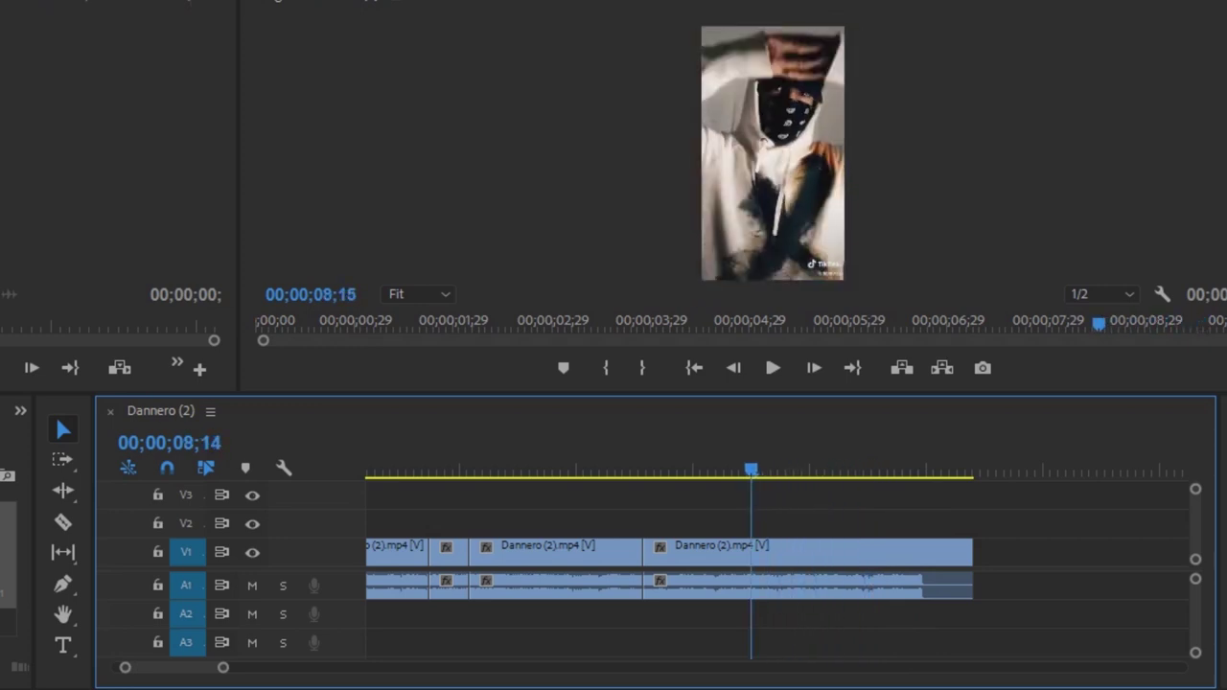
# Review the whole dog-face reveal and return to the masked face frame by frame, advancing past the last clip's end
pyautogui.press('Right')
pyautogui.press('Right')
pyautogui.press('Right')
pyautogui.press('Right')
pyautogui.press('Right')
pyautogui.press('Right')
pyautogui.press('Right')
pyautogui.press('Right')
pyautogui.press('Right')
pyautogui.press('Right')
pyautogui.press('Right')
pyautogui.press('Right')
pyautogui.press('Right')
pyautogui.press('Right')
pyautogui.press('Right')
pyautogui.press('Right')
pyautogui.press('Right')
pyautogui.press('Right')
pyautogui.press('Right')
pyautogui.press('Right')
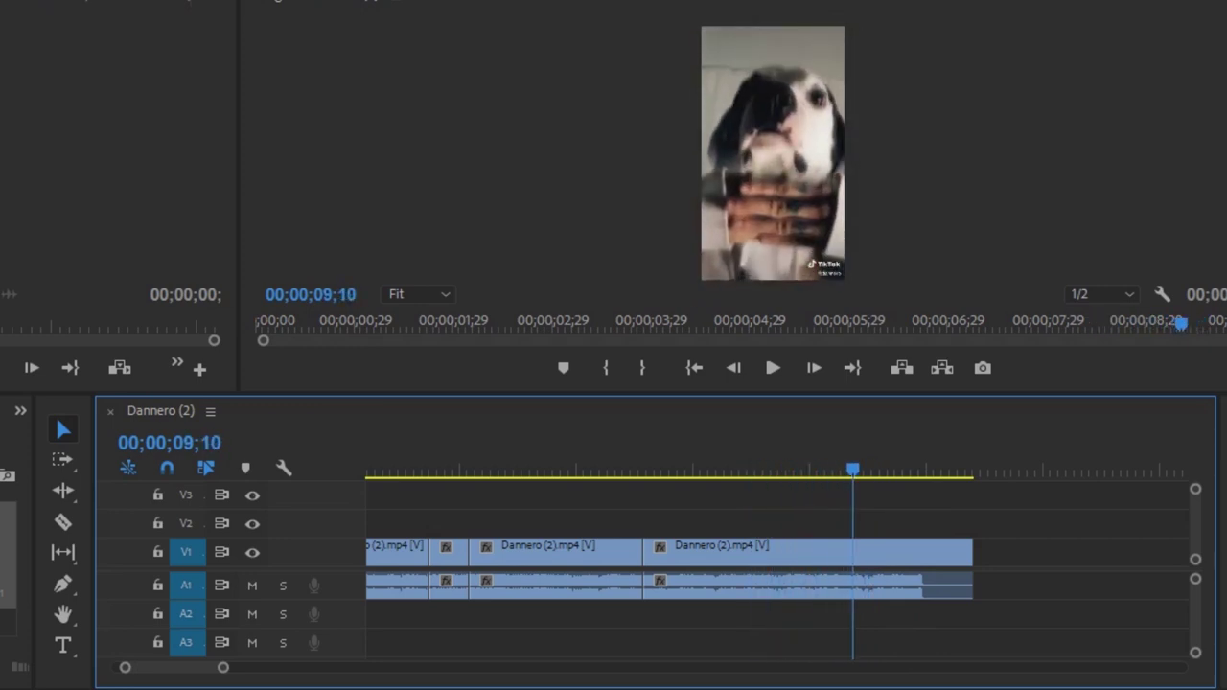
pyautogui.press('Right')
pyautogui.press('Right')
pyautogui.press('Right')
pyautogui.press('Right')
pyautogui.press('Right')
pyautogui.press('Right')
pyautogui.press('Right')
pyautogui.press('Right')
pyautogui.press('Right')
pyautogui.press('Right')
pyautogui.press('Right')
pyautogui.press('Right')
pyautogui.press('Right')
pyautogui.press('Right')
pyautogui.press('Right')
pyautogui.press('Right')
pyautogui.press('Right')
pyautogui.press('Right')
pyautogui.press('Right')
pyautogui.press('Right')
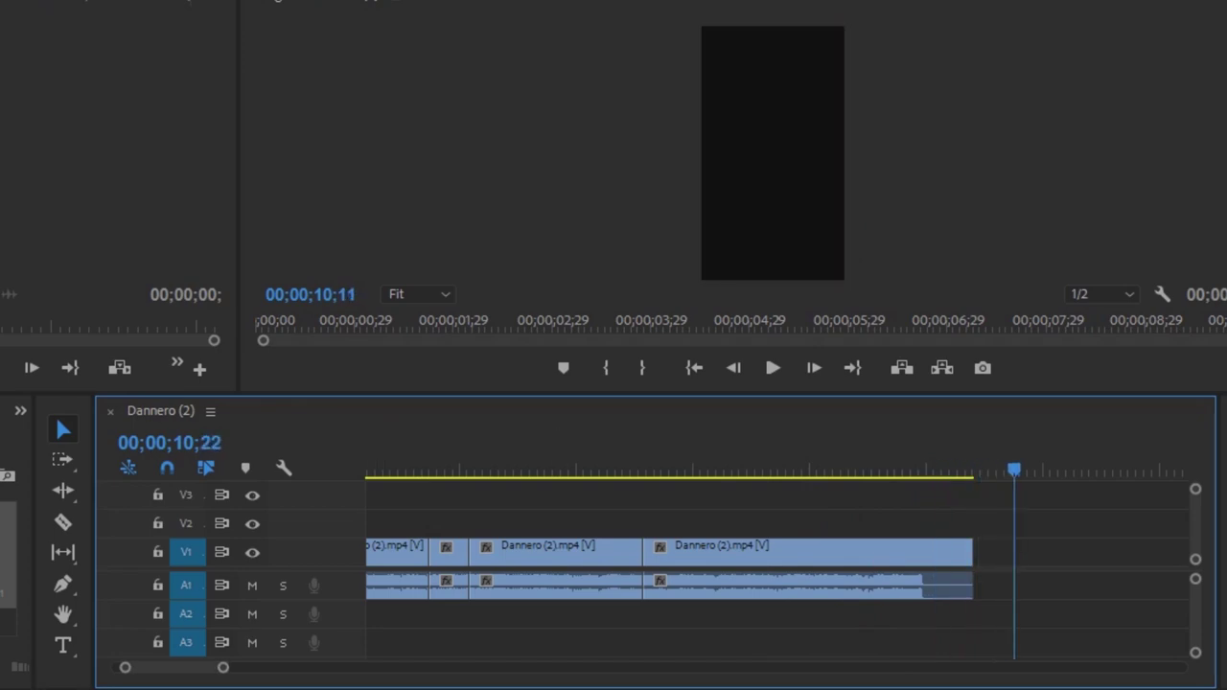
# Show all the cut clips in the timeline and play the sequence from 00;00;00;00
pyautogui.press('-')
pyautogui.press('-')
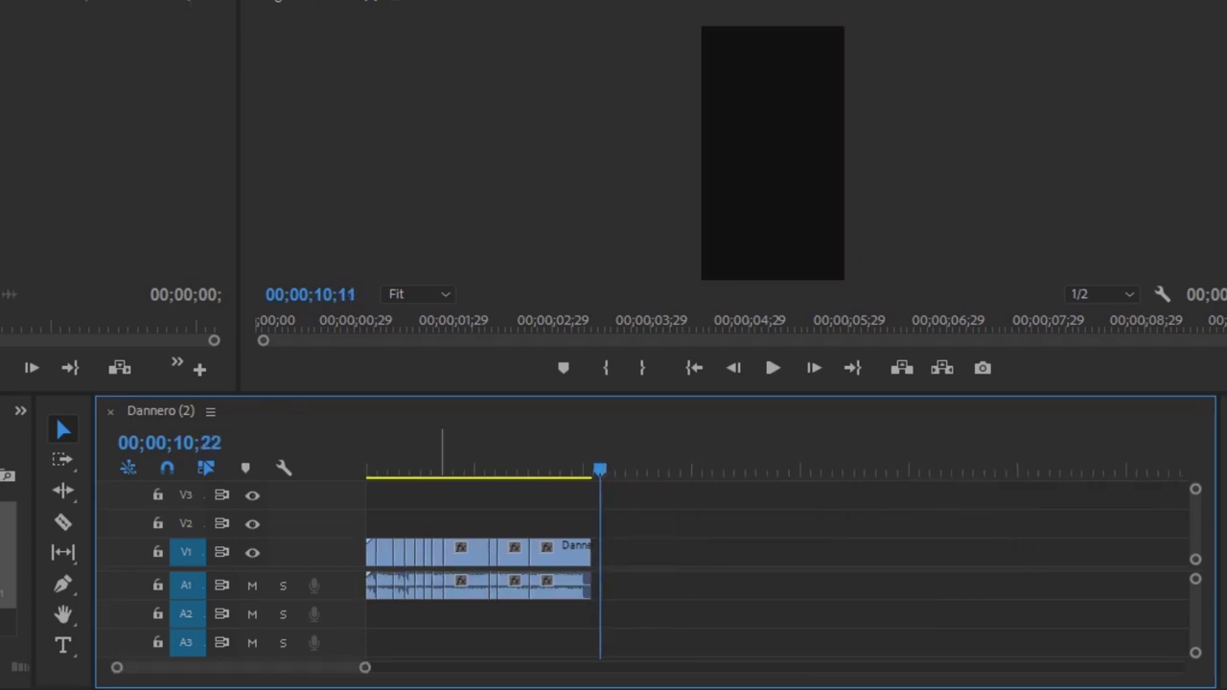
pyautogui.press('Home')
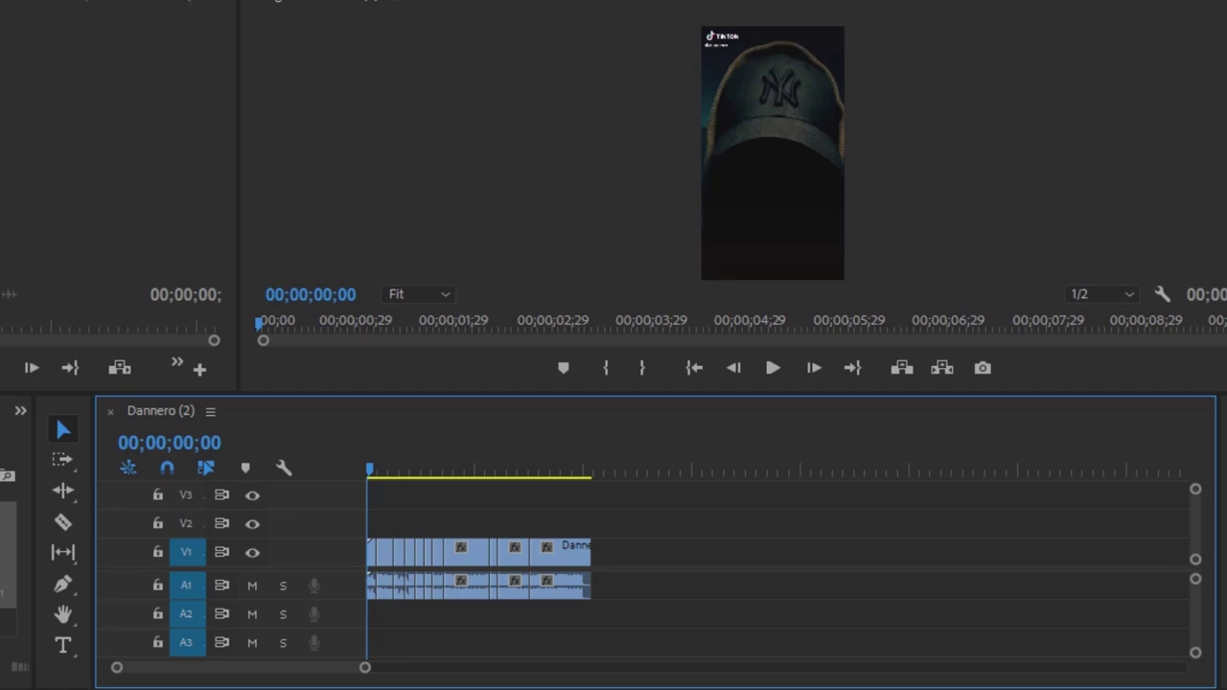
pyautogui.press('space')
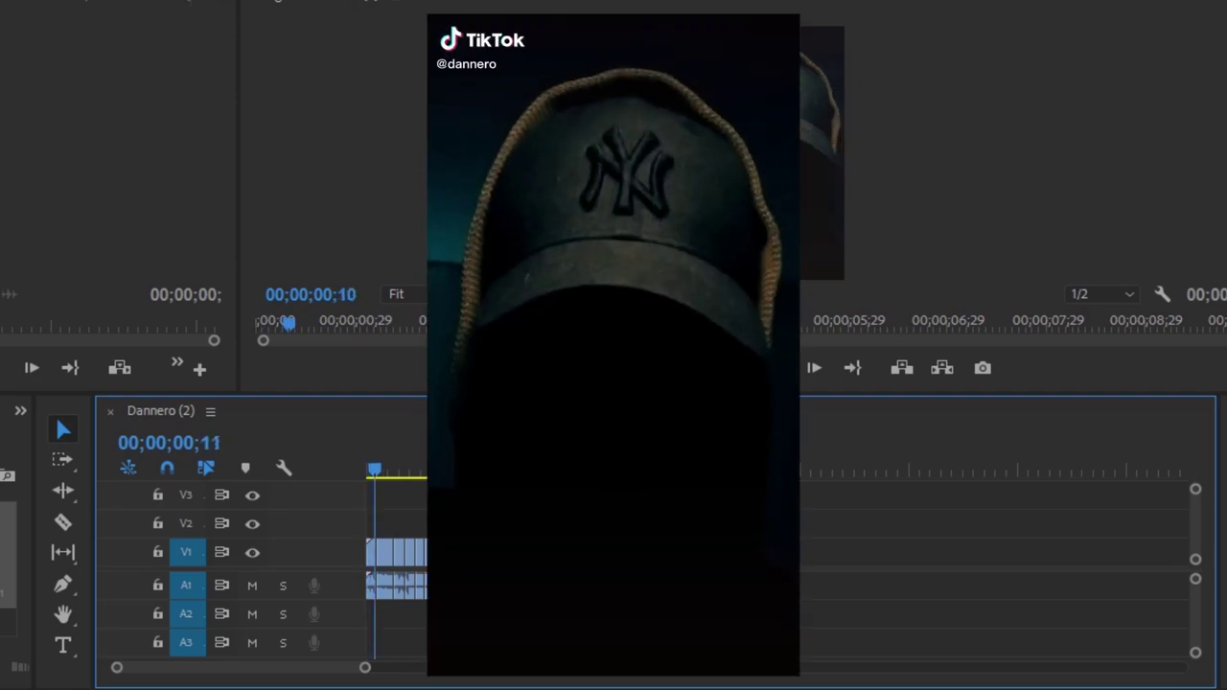